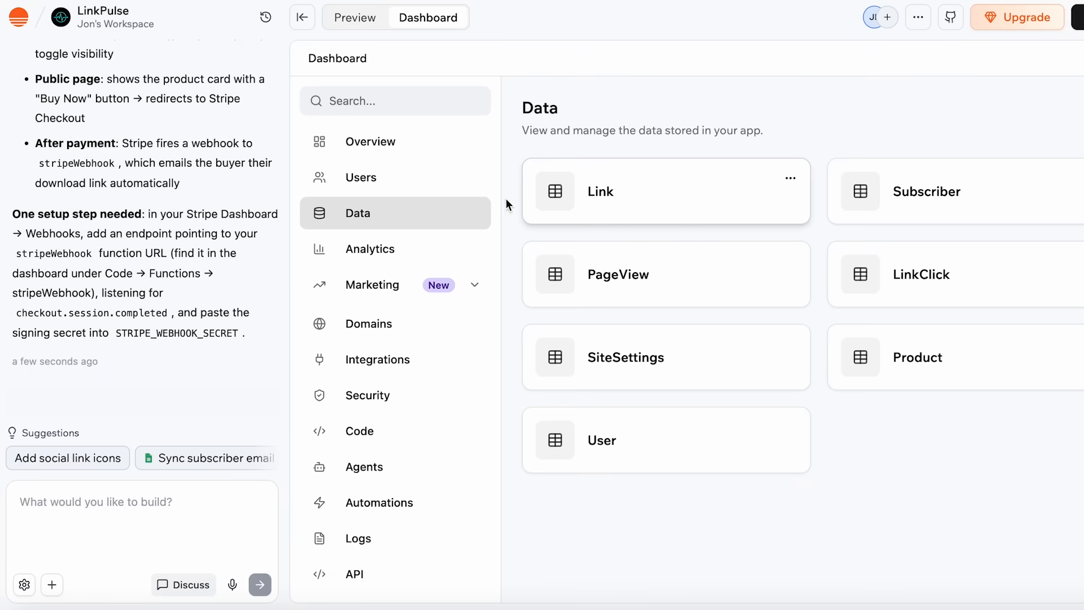
- Look over the Analytics and Marketing sections of the LinkPulse dashboard
left_click(446, 263)
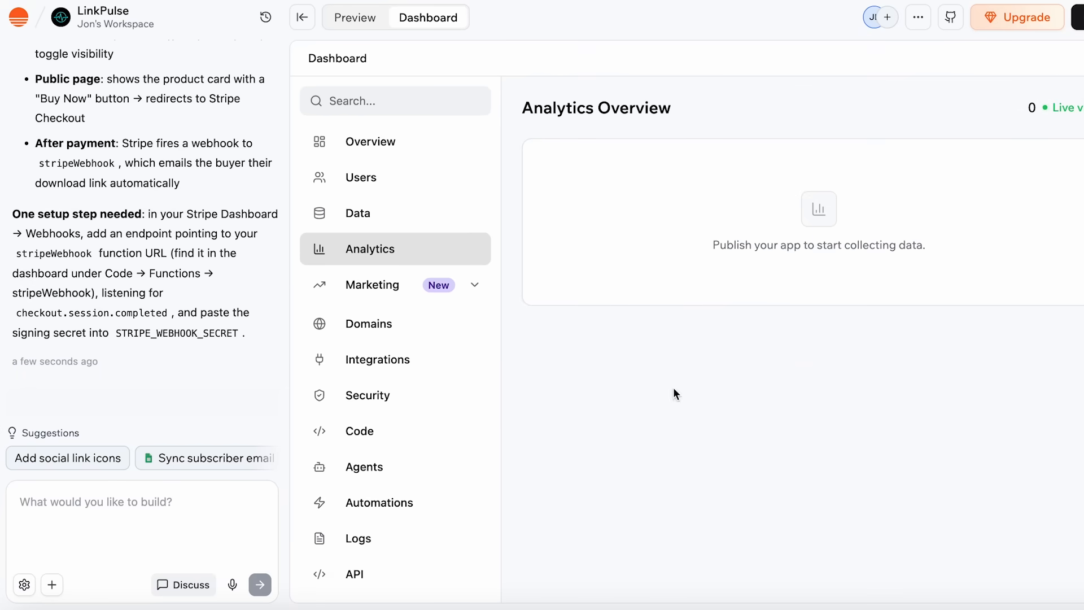
scroll(415, 339, "down", 2)
left_click(409, 293)
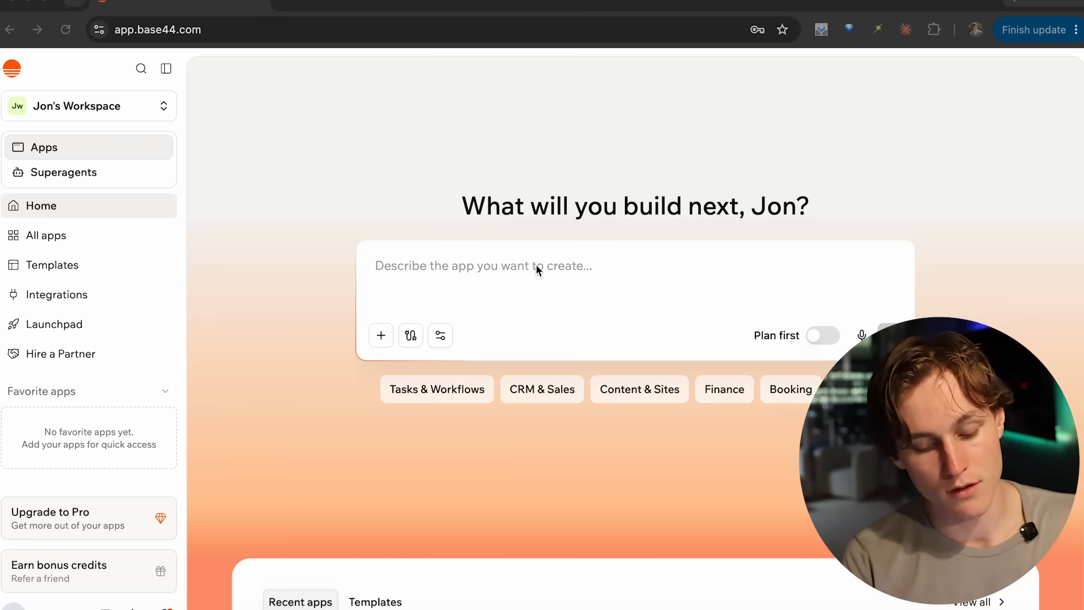
- View the Superagents home page and return to the Apps home page
left_click(610, 280)
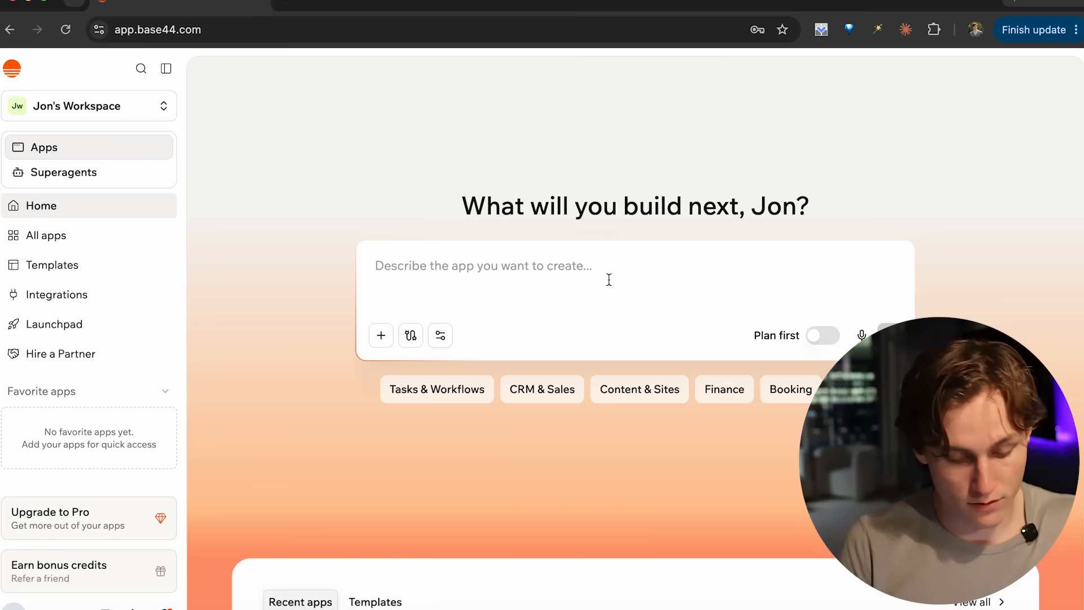
left_click(28, 180)
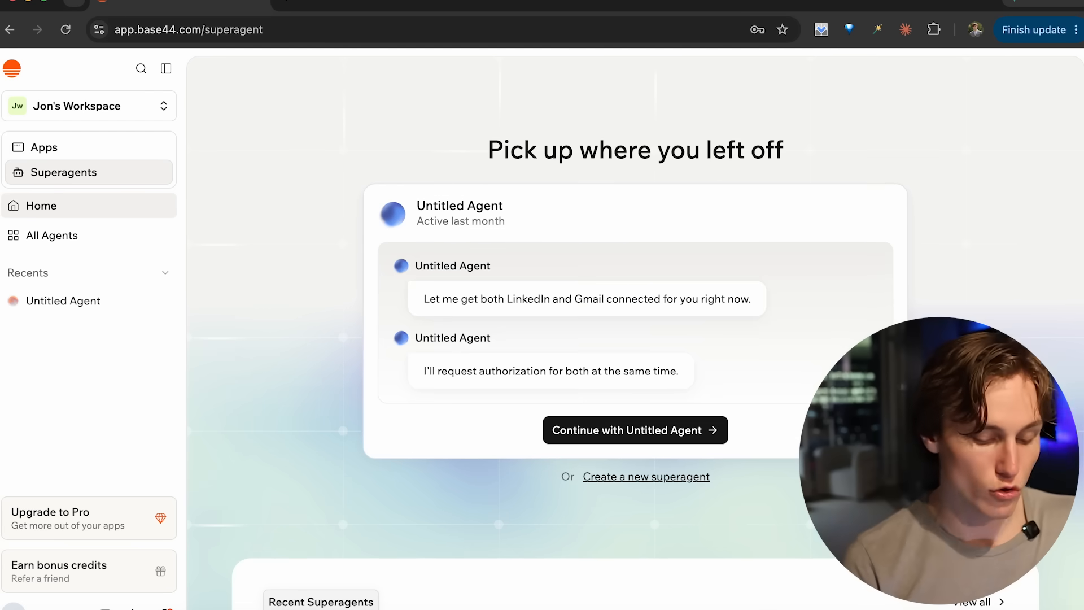
scroll(451, 515, "down", 2)
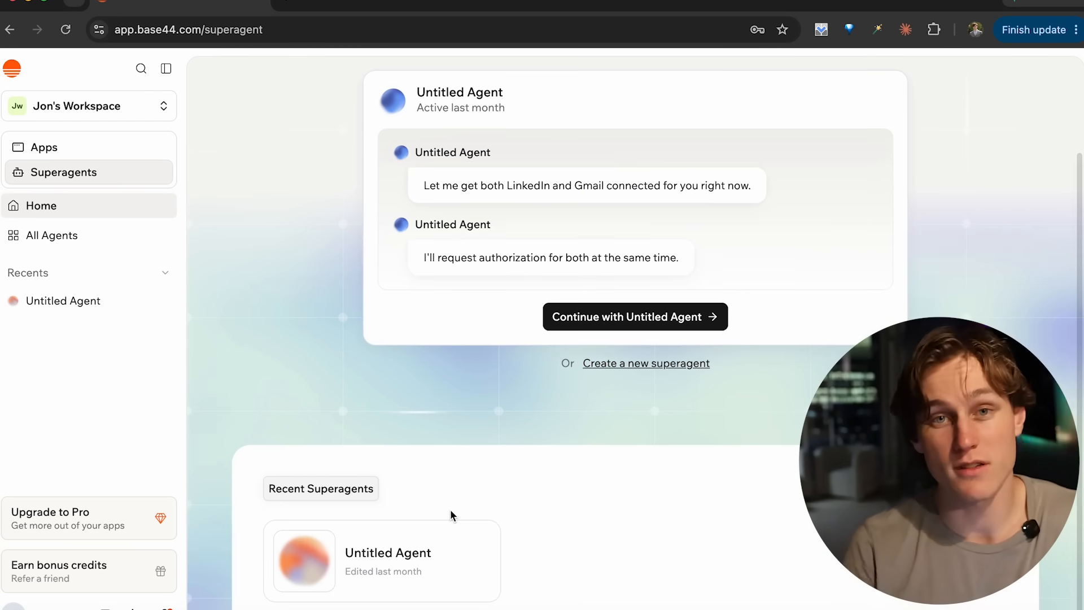
left_click(121, 149)
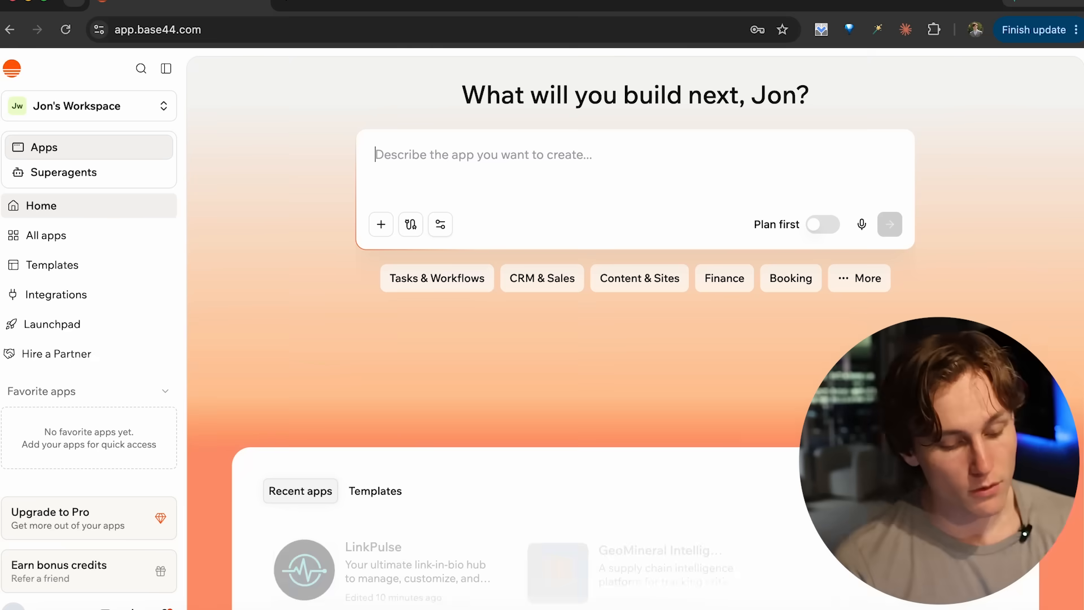
- Paste the prompt for a conversational form app like Typeform into the app description and read it through
left_click(520, 167)
key("ctrl+v")
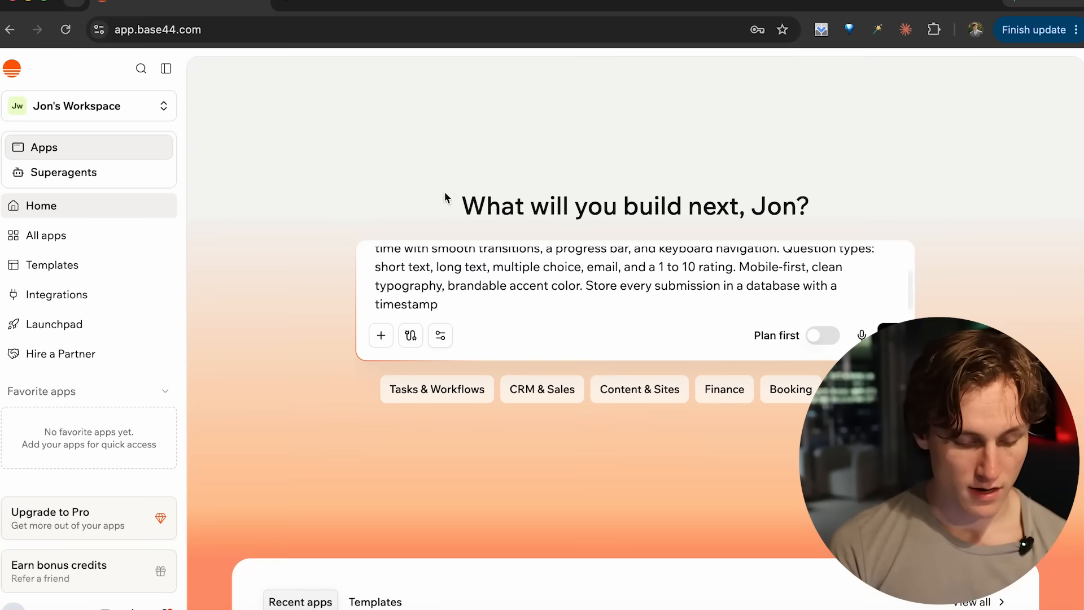
scroll(472, 283, "up", 2)
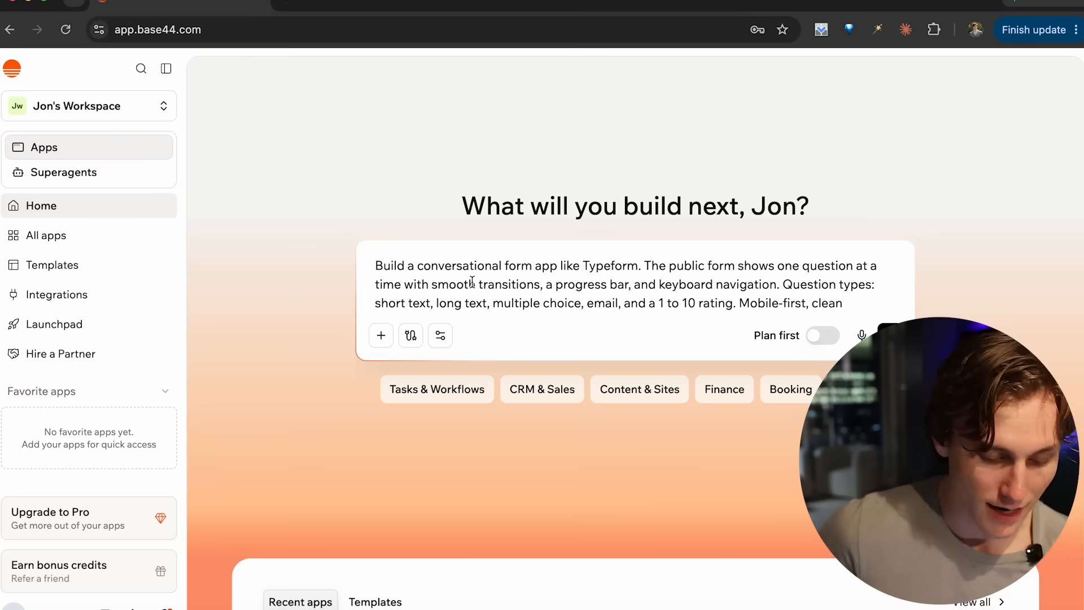
scroll(661, 292, "down", 2)
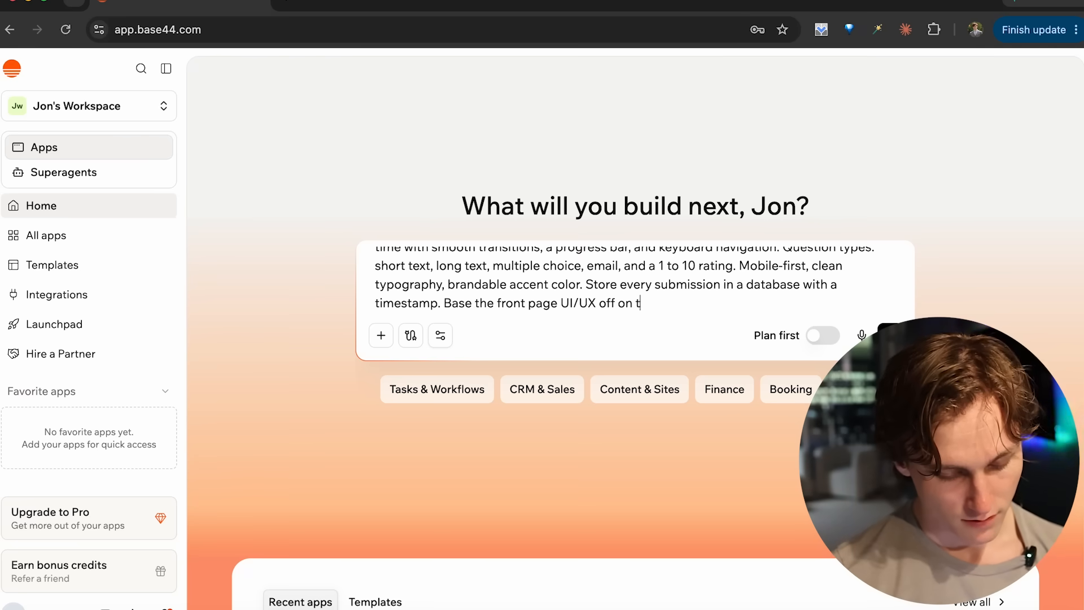
- Search the web for "typeform" in a new browser tab and find the Typeform website
key("ctrl+t")
type("typeform")
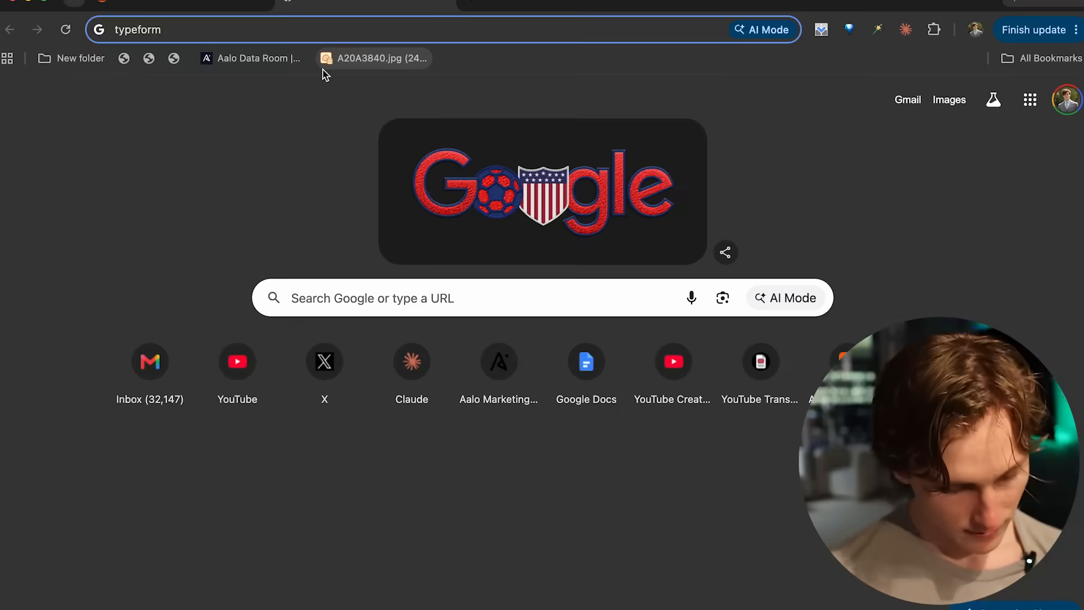
key("Return")
scroll(168, 390, "down", 2)
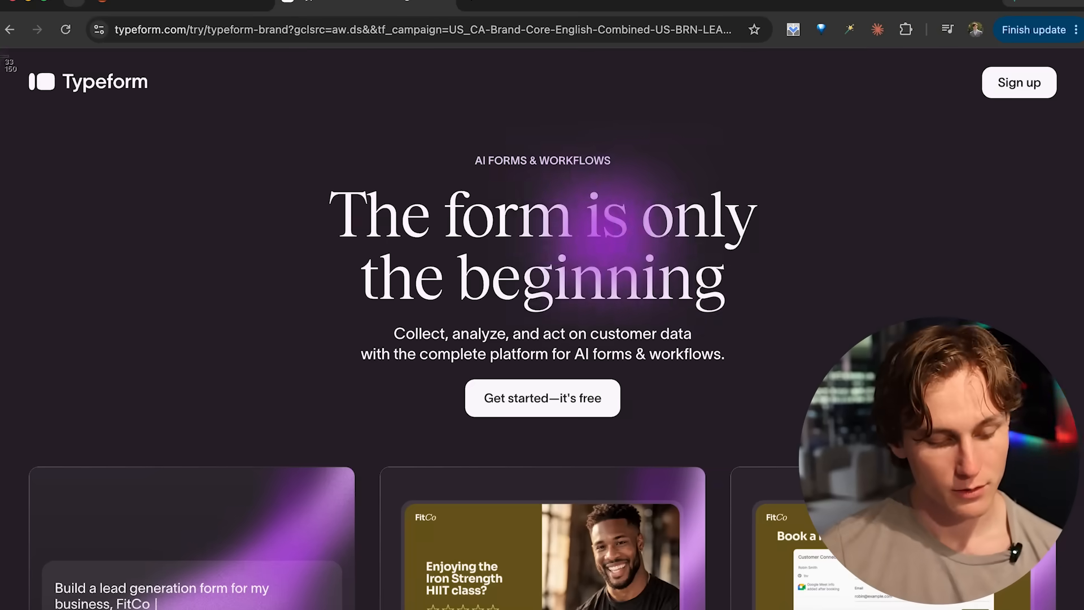
- Attach a screenshot of Typeform's front page to the prompt as the UI/UX reference and submit it to build the app
left_click_drag(1, 53, 752, 298)
left_click(138, 2)
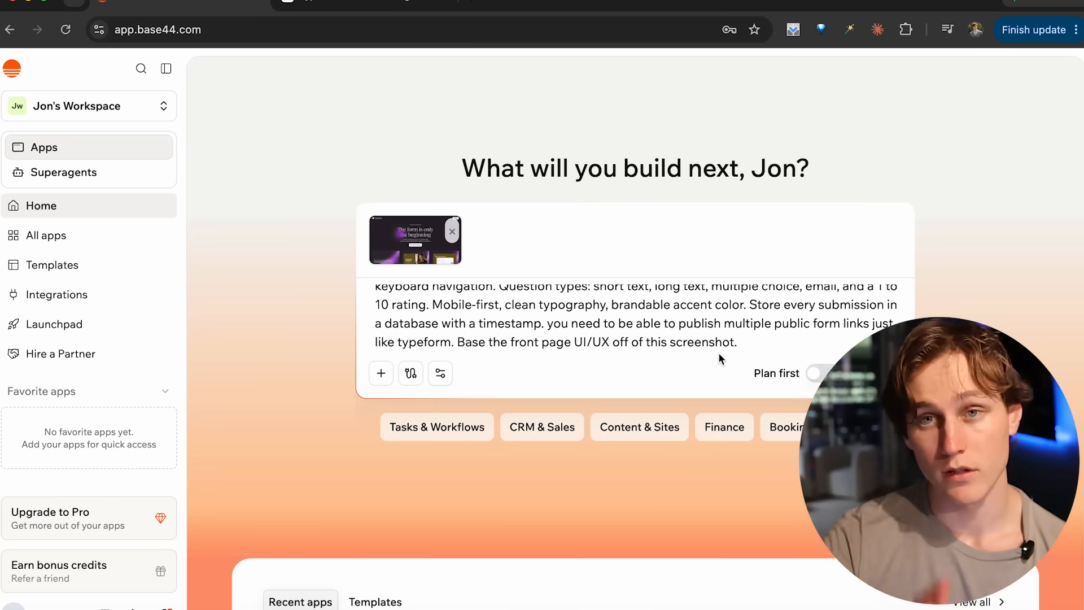
key("Return")
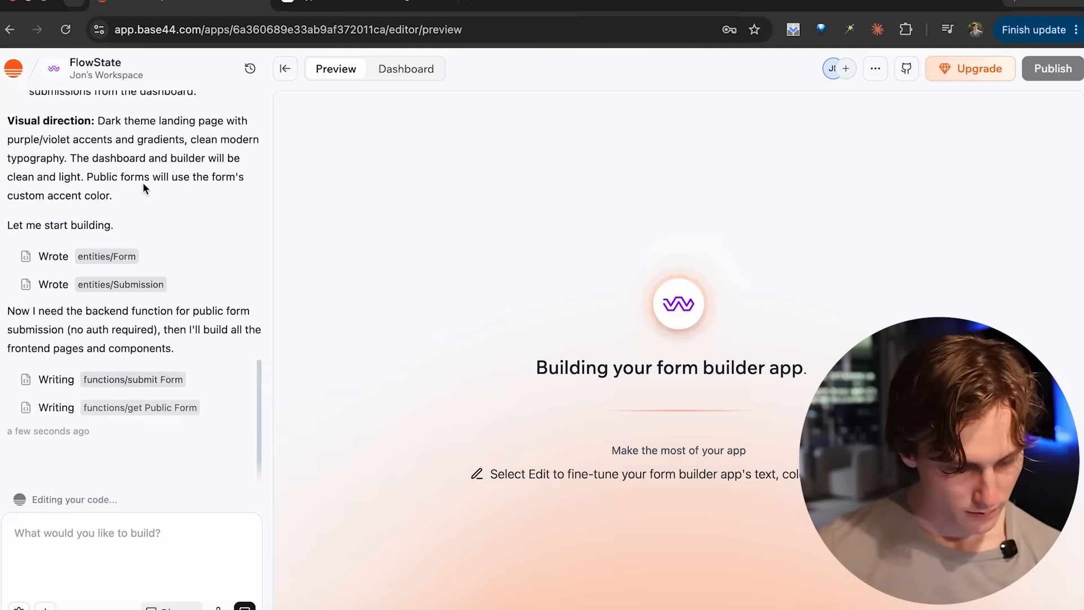
- Read the agent's build plan and progress log, including the submit Form and get Public Form functions and the backend test notes
scroll(64, 199, "up", 3)
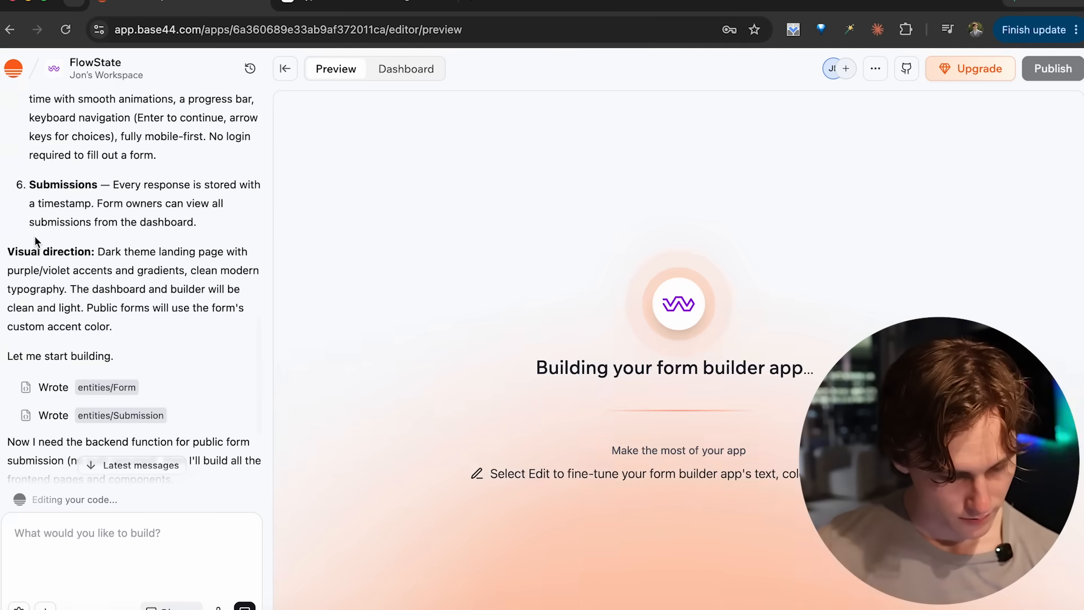
left_click_drag(35, 242, 68, 289)
scroll(109, 220, "up", 8)
scroll(104, 272, "down", 10)
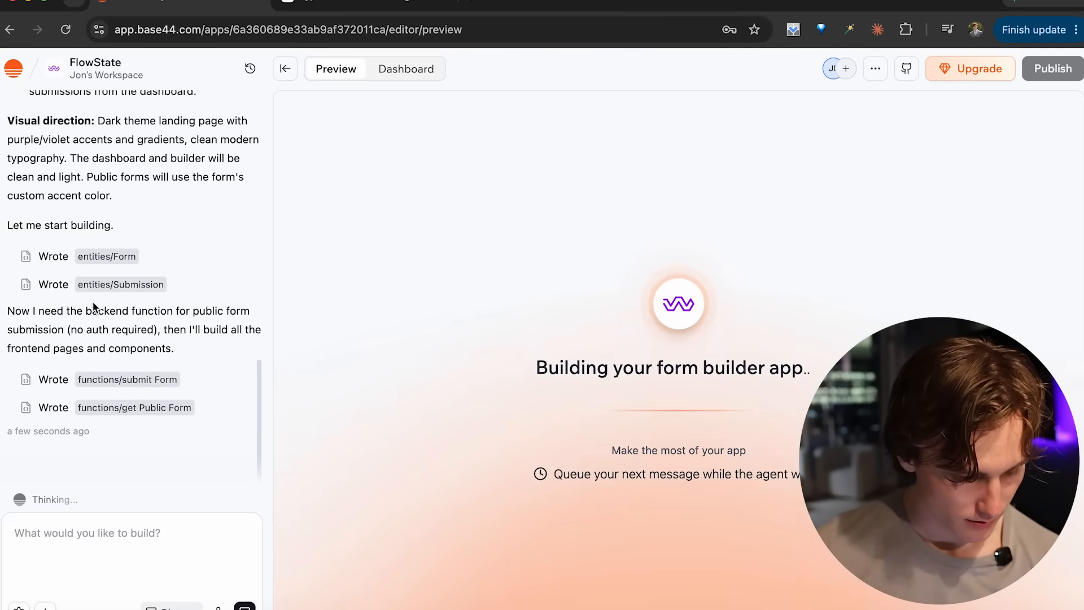
left_click(134, 379)
left_click(153, 409)
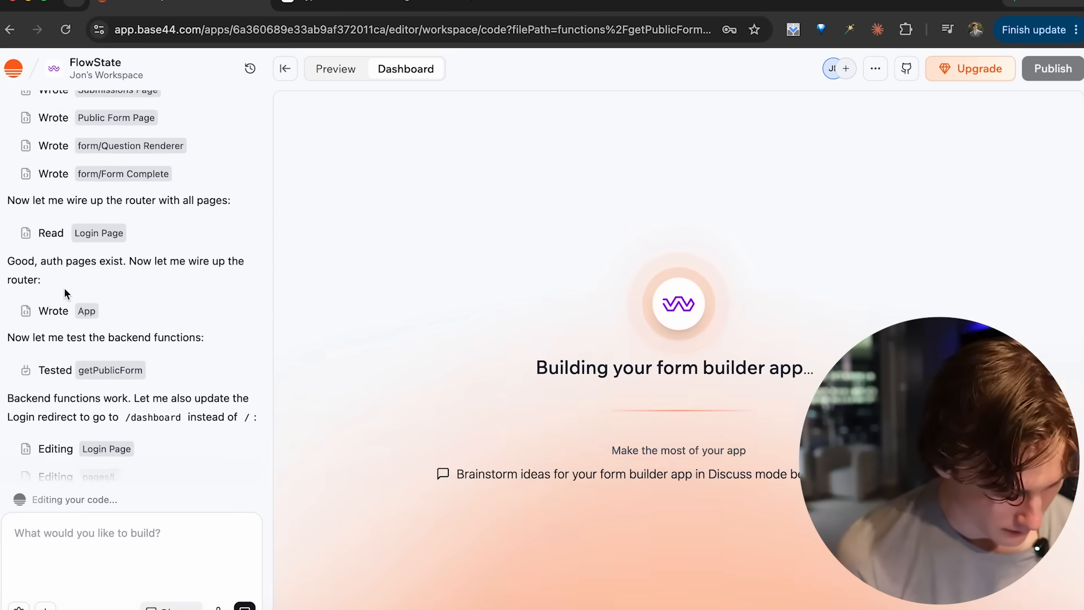
left_click_drag(122, 357, 6, 357)
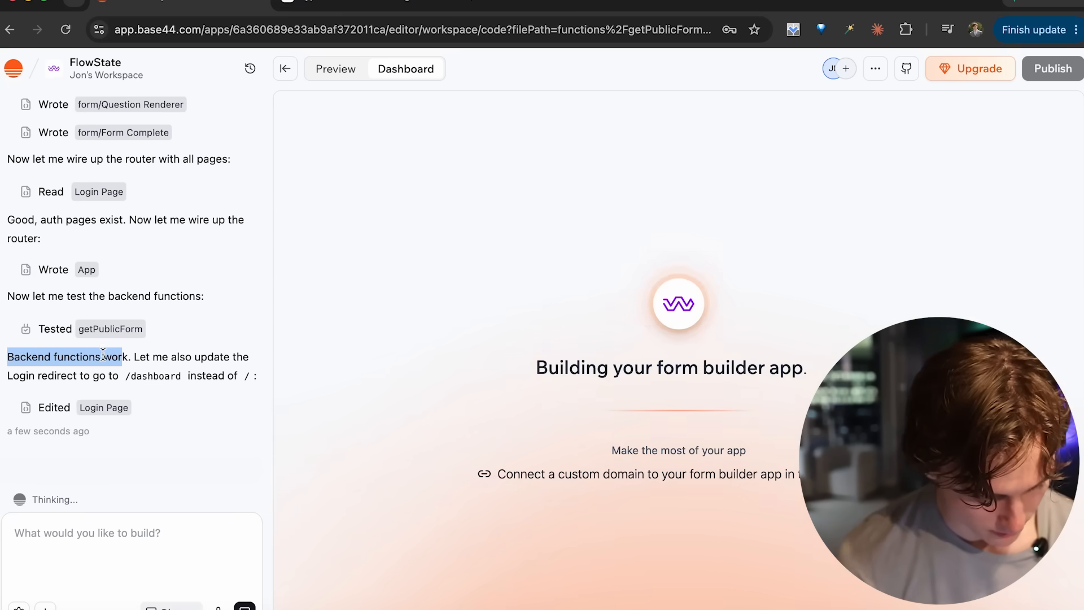
left_click(127, 357)
left_click_drag(127, 357, 252, 374)
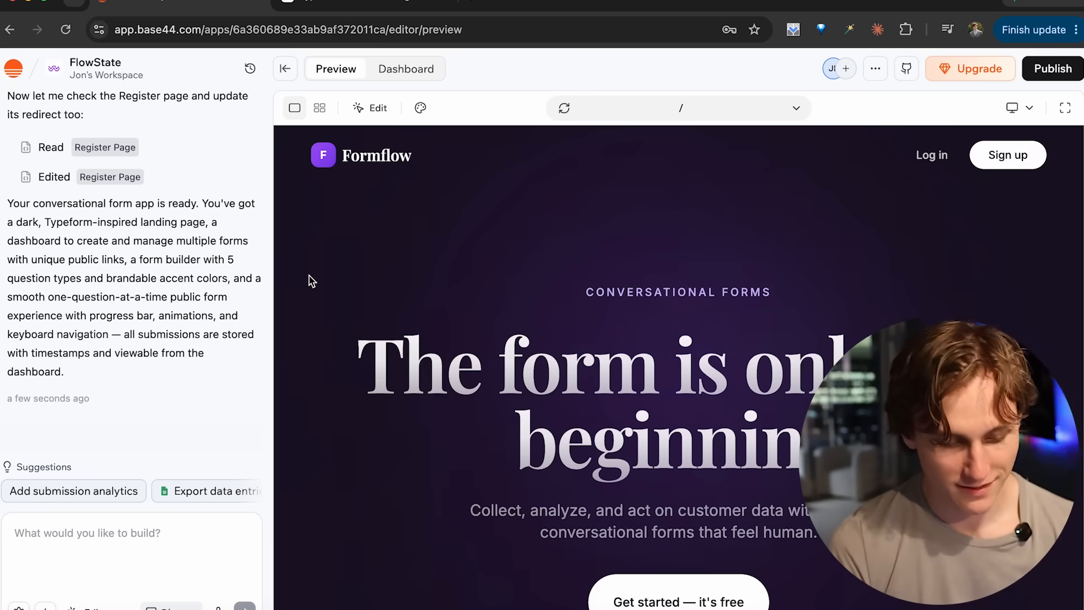
- Compare the generated Formflow landing page with Typeform's original page, capturing the Typeform page
left_click(333, 2)
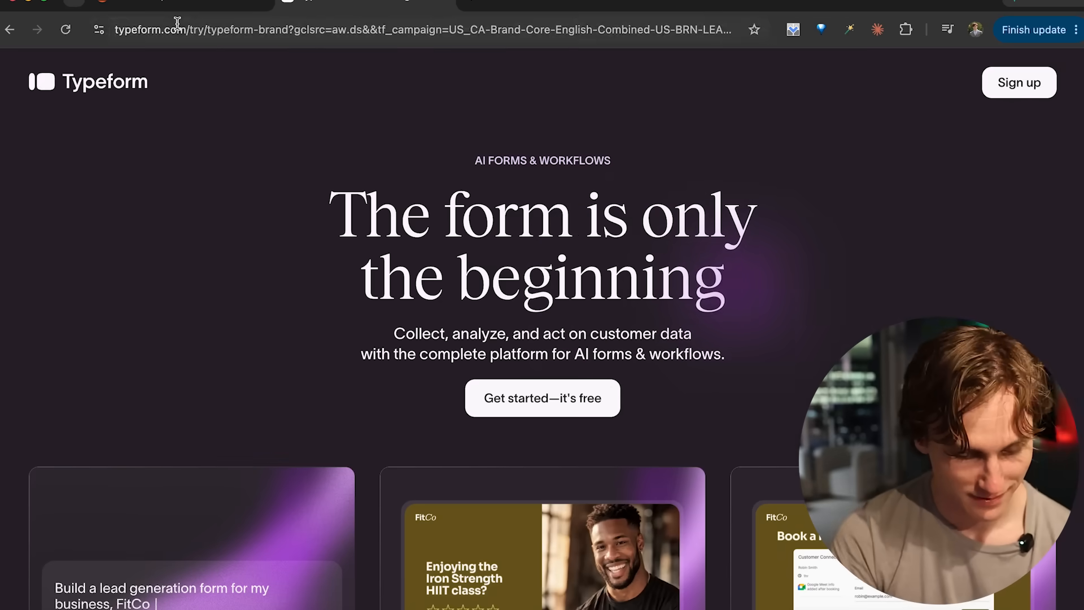
left_click(183, 5)
scroll(406, 331, "down", 2)
left_click(339, 3)
key("shift+super+4")
left_click_drag(18, 40, 1064, 598)
key("ctrl+shift+Tab")
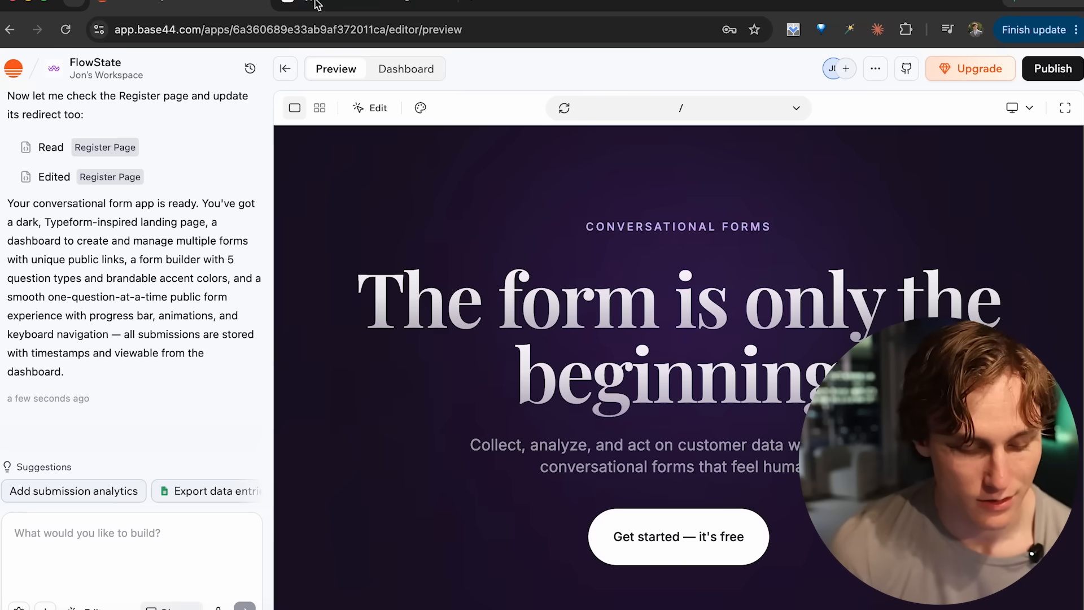
- Look through the generated landing page from the hero heading to the feature cards and How it works section
scroll(497, 346, "up", 2)
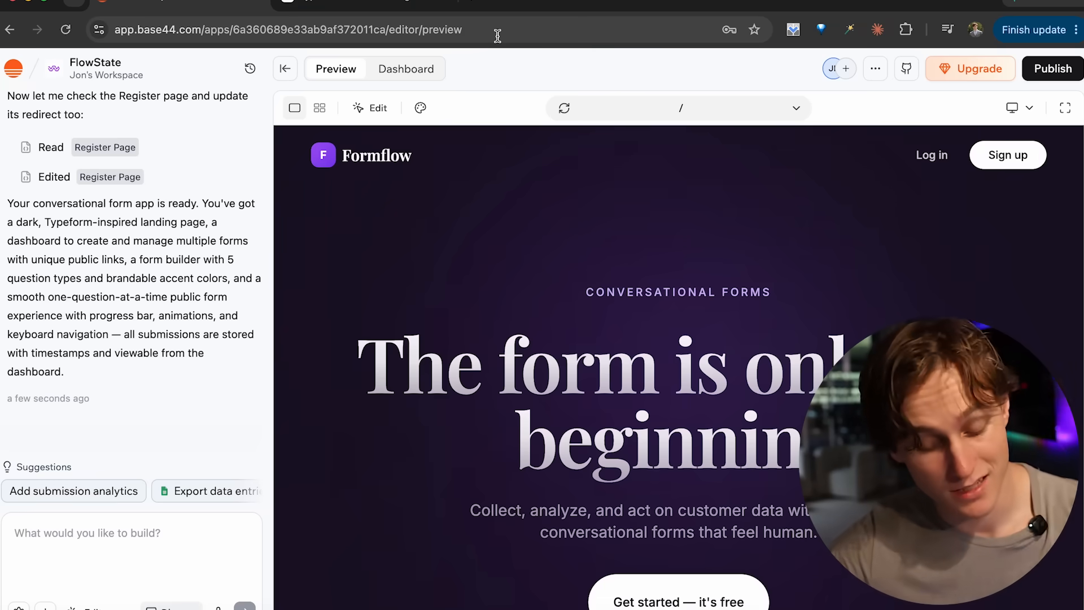
scroll(472, 509, "down", 10)
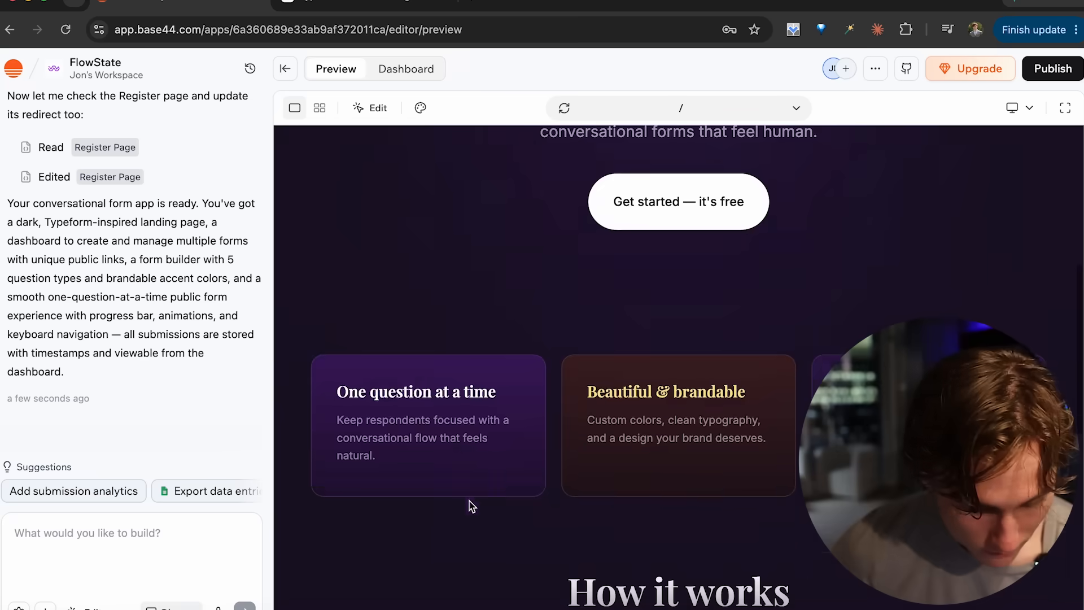
scroll(481, 335, "down", 3)
scroll(479, 334, "up", 15)
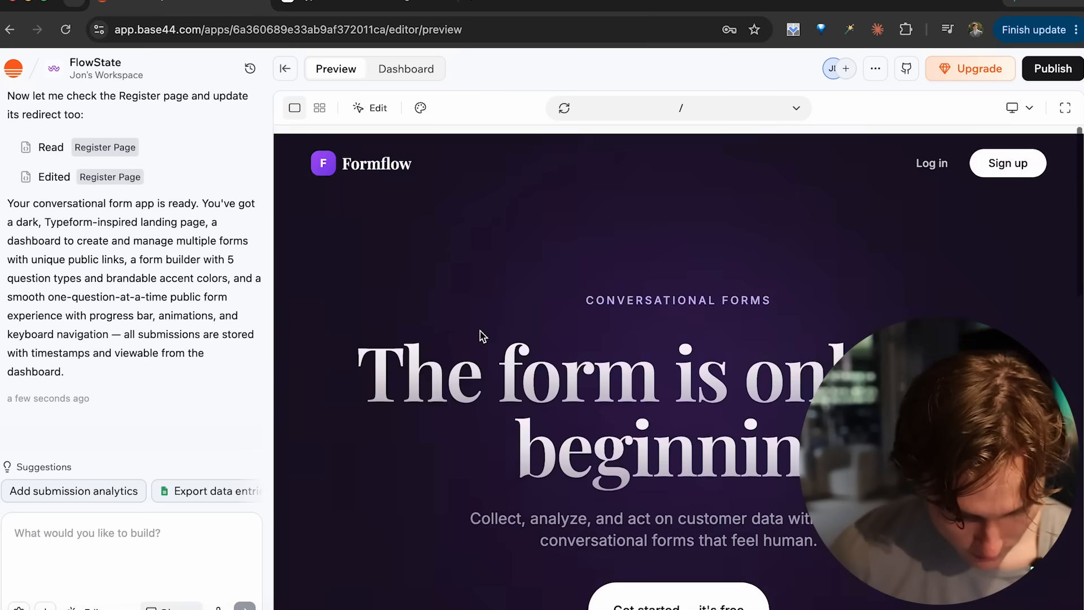
- Try to create a Formflow account with a test e-mail and the account password, and dismiss the browser's saved-password notice
left_click(1001, 154)
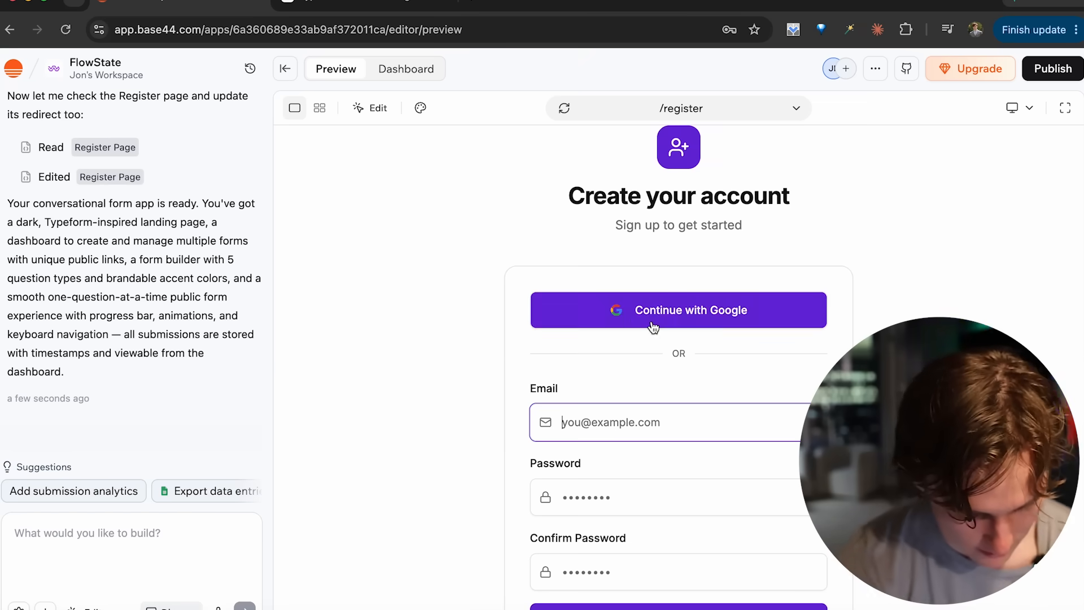
left_click(480, 404)
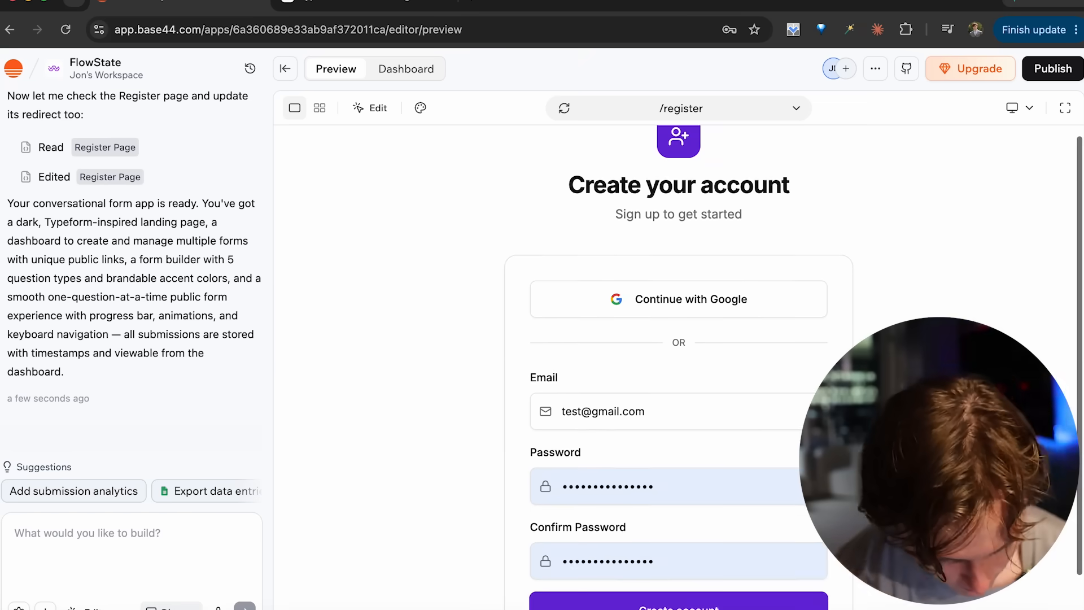
scroll(449, 384, "down", 2)
left_click(640, 555)
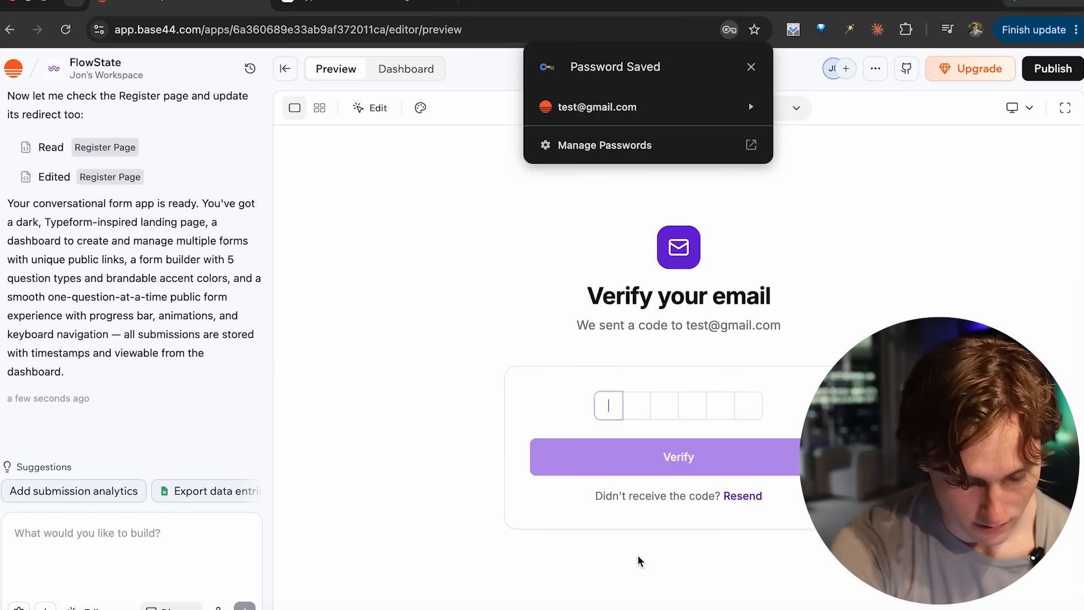
left_click(751, 67)
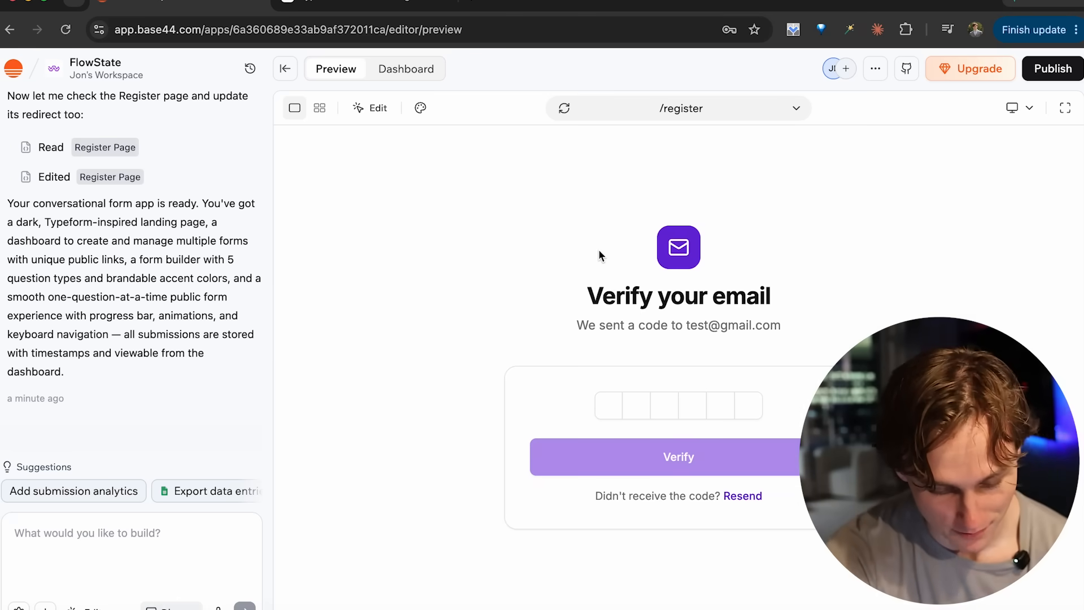
- Switch the preview to the login page and back to the landing page
left_click(795, 115)
left_click(654, 173)
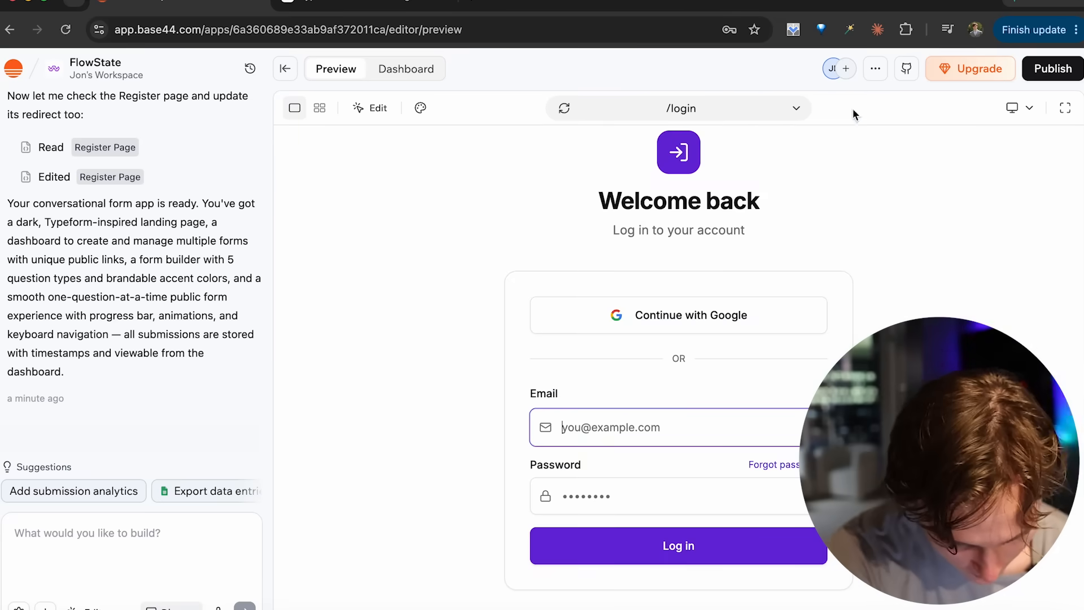
left_click(659, 104)
left_click(593, 144)
- Sign up for Formflow with Google by choosing an existing Google account
scroll(611, 361, "down", 5)
scroll(620, 198, "up", 4)
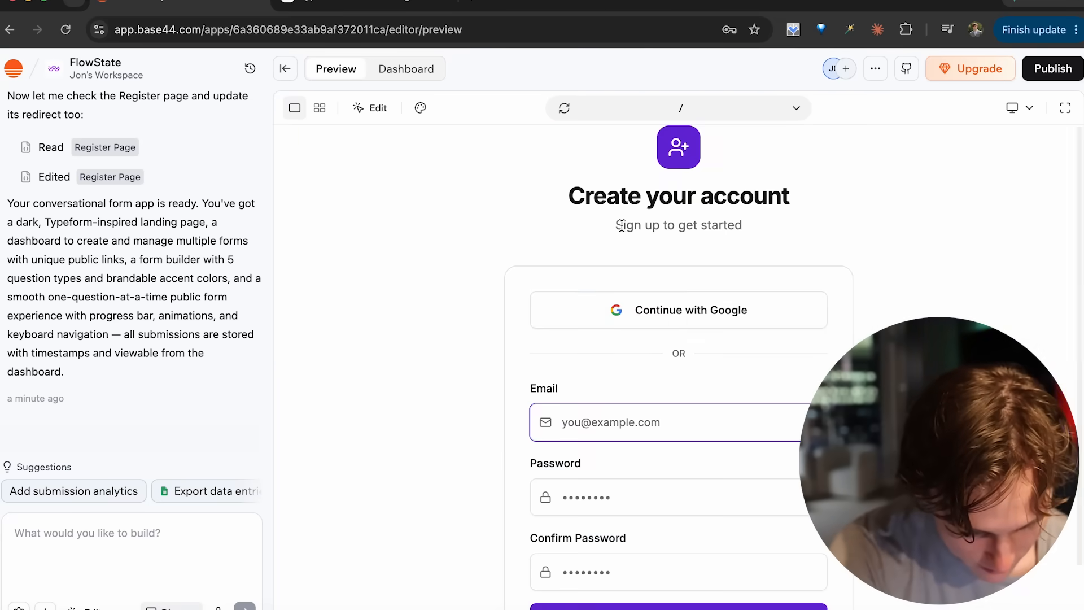
left_click(672, 311)
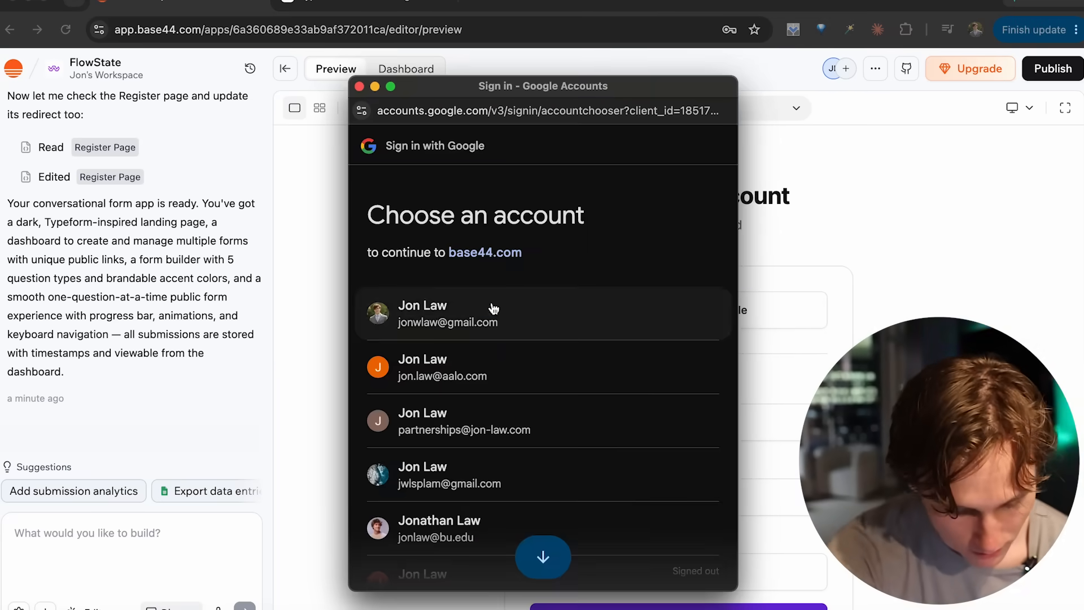
left_click(493, 308)
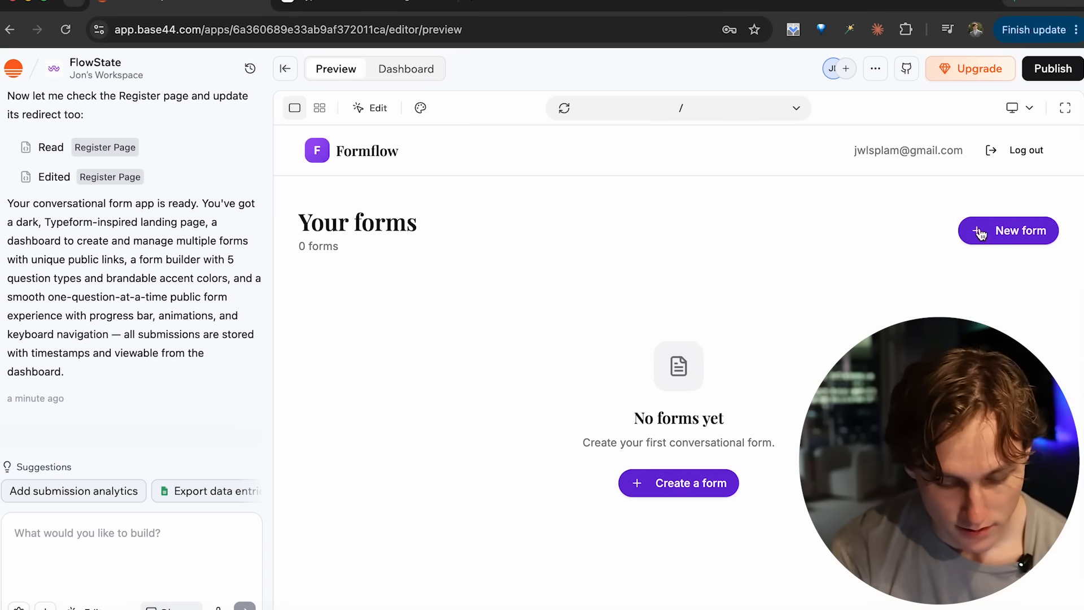
- Try to create a form, and attach a screenshot of the loading preview to the chat
left_click(653, 491)
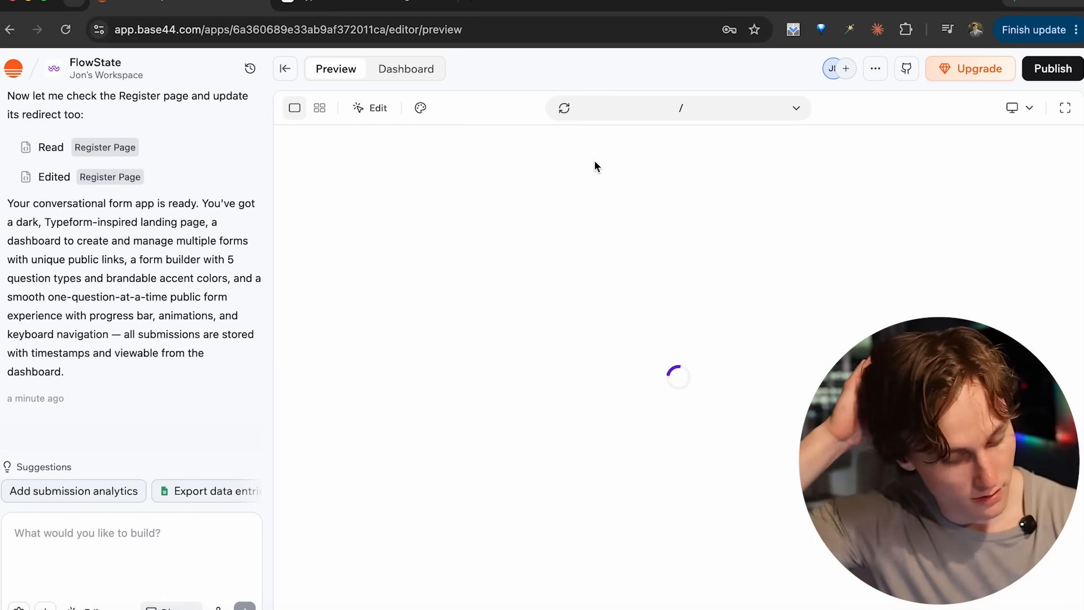
key("super+shift+4")
left_click_drag(276, 93, 1064, 564)
left_click_drag(1064, 603, 196, 549)
- Send the agent the message "when i click create new form it doesn't work! fix this."
type("when i ")
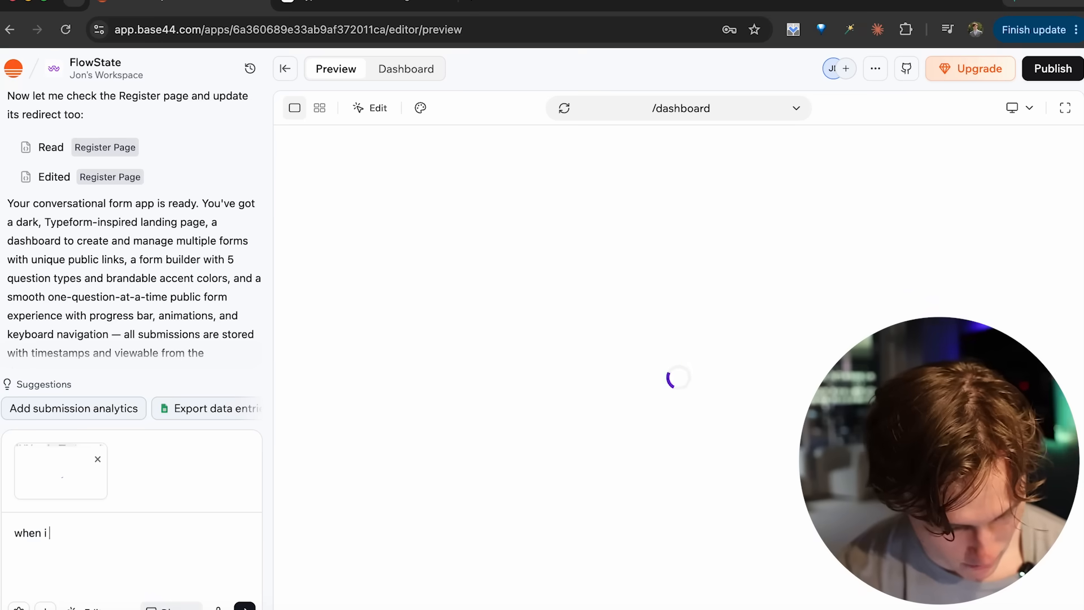
type("click create new form it doesn't work! fix this.")
key("Return")
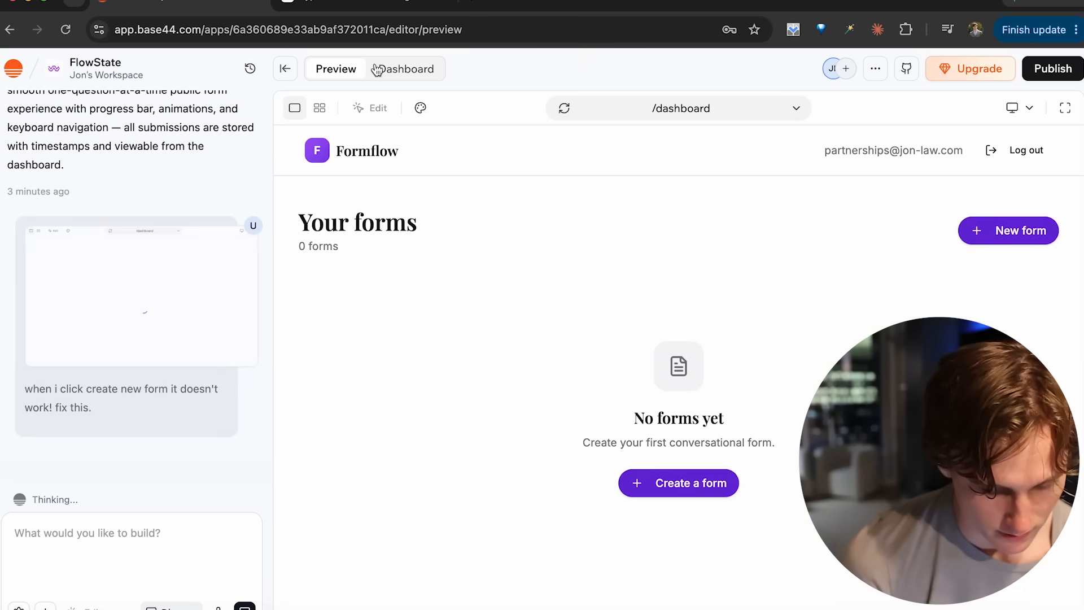
- Show all app pages on the canvas and look over Dashboard, FormEditor, Submissions and PublicForm
left_click(319, 116)
left_click(319, 120)
scroll(664, 321, "up", 5)
scroll(573, 319, "right", 10)
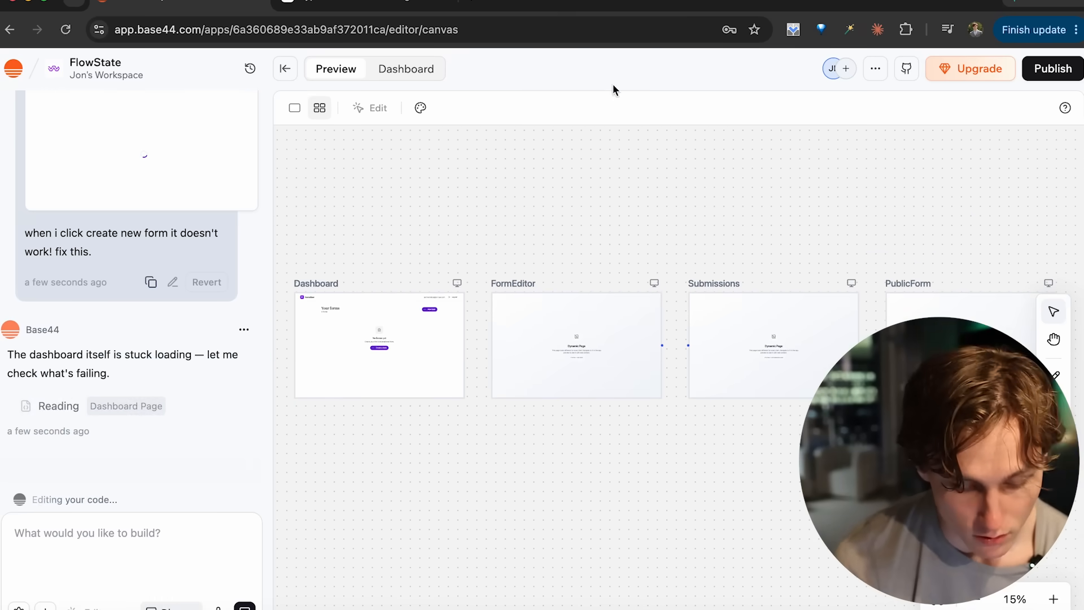
scroll(622, 388, "right", 3)
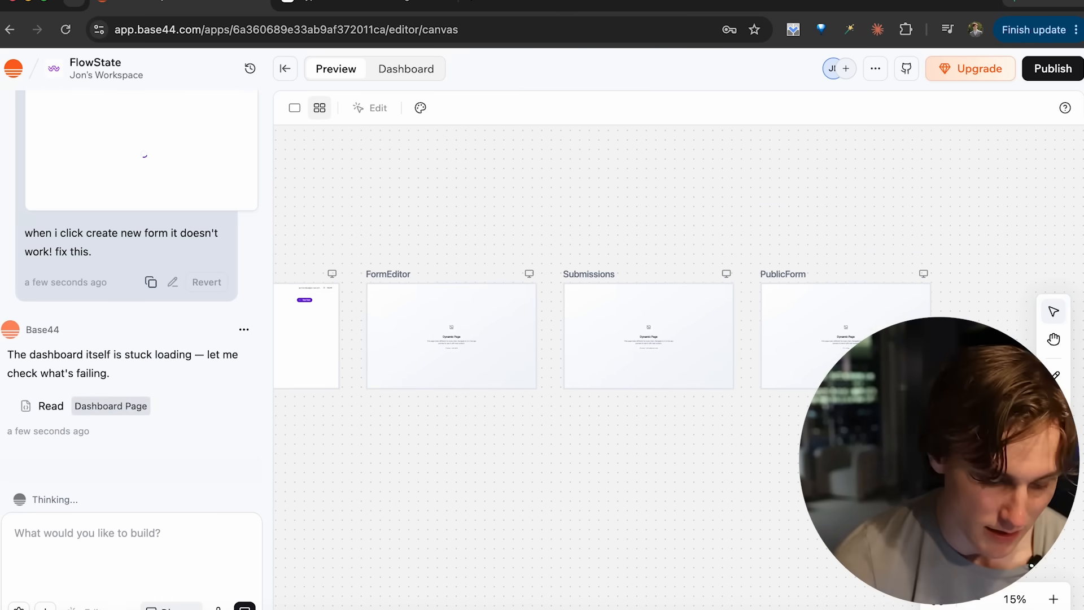
- Examine the Dashboard, FormEditor, Submissions and PublicForm pages on the canvas, including the dynamic page placeholder up close
scroll(593, 344, "right", 4)
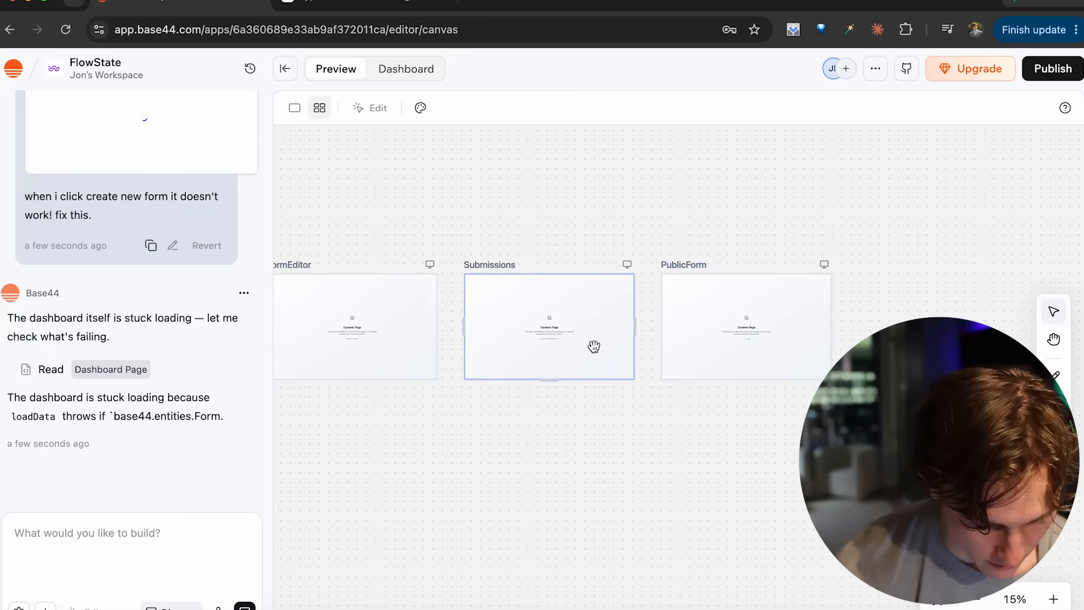
scroll(635, 349, "up", 2)
scroll(604, 265, "left", 8)
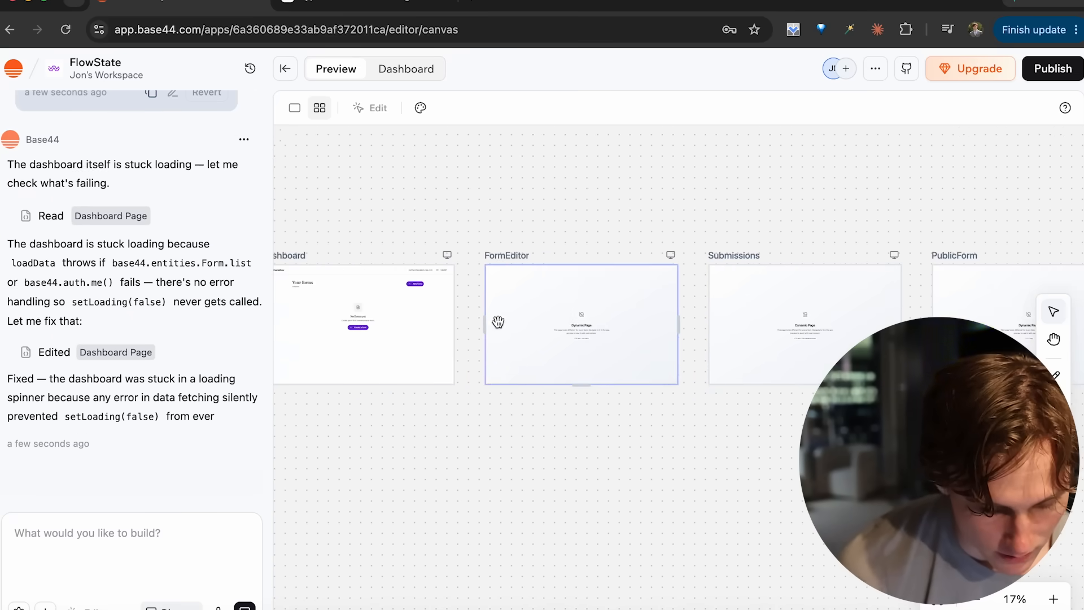
scroll(496, 319, "left", 5)
scroll(495, 321, "left", 3)
scroll(620, 390, "right", 10)
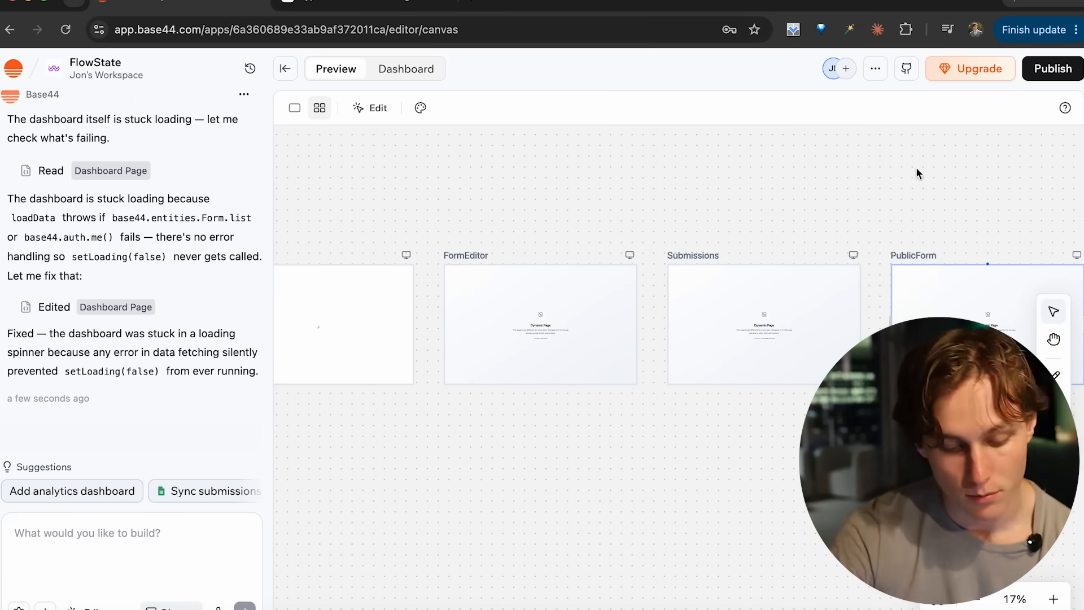
scroll(734, 337, "up", 5)
scroll(828, 319, "up", 8)
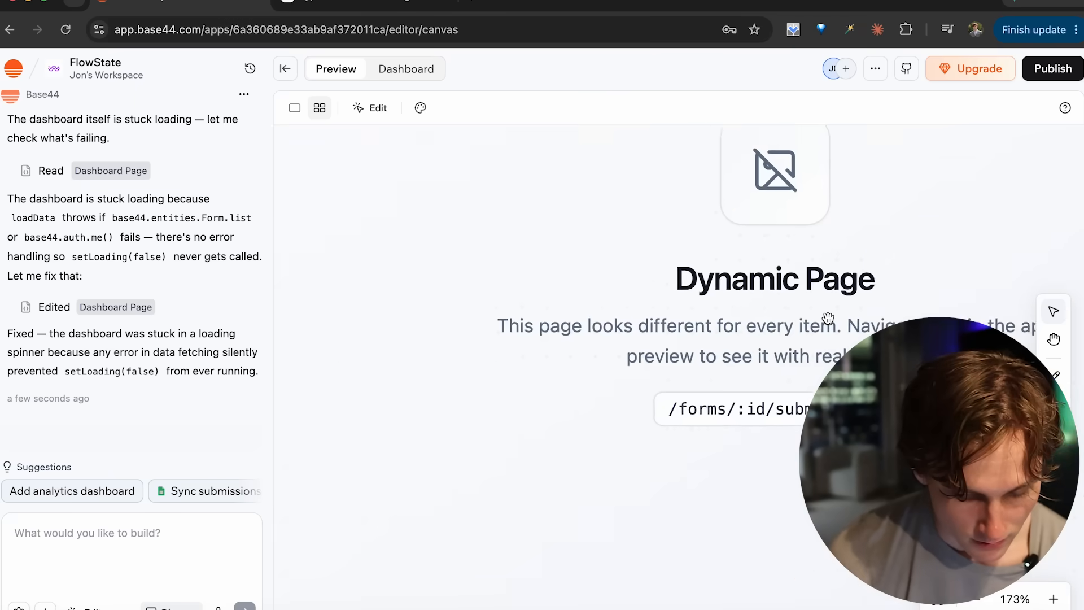
scroll(554, 229, "down", 4)
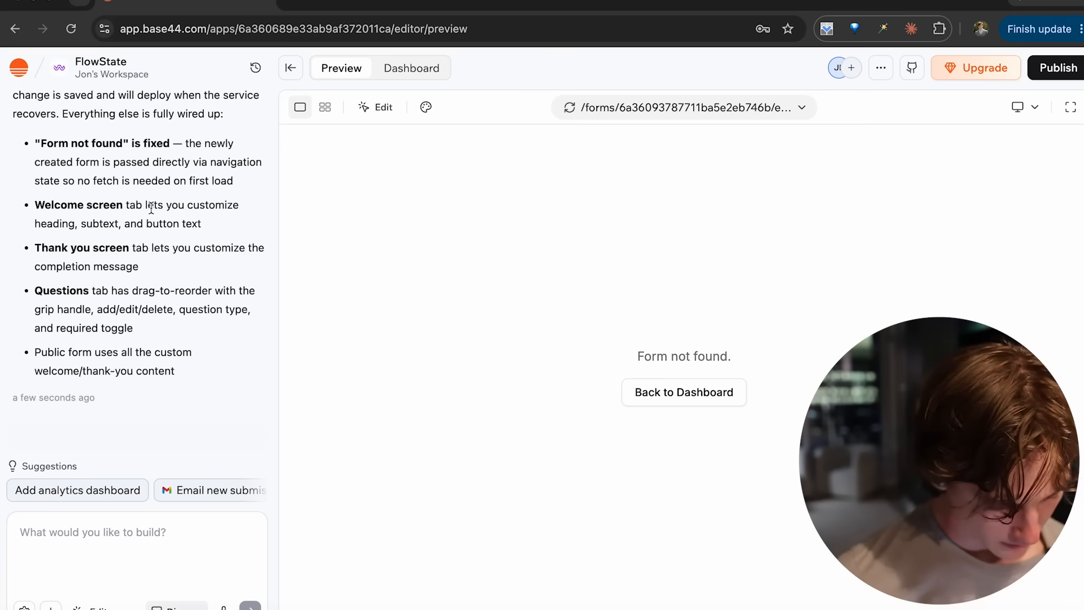
- Return to the Formflow dashboard from the missing form page and create a new form
left_click(652, 388)
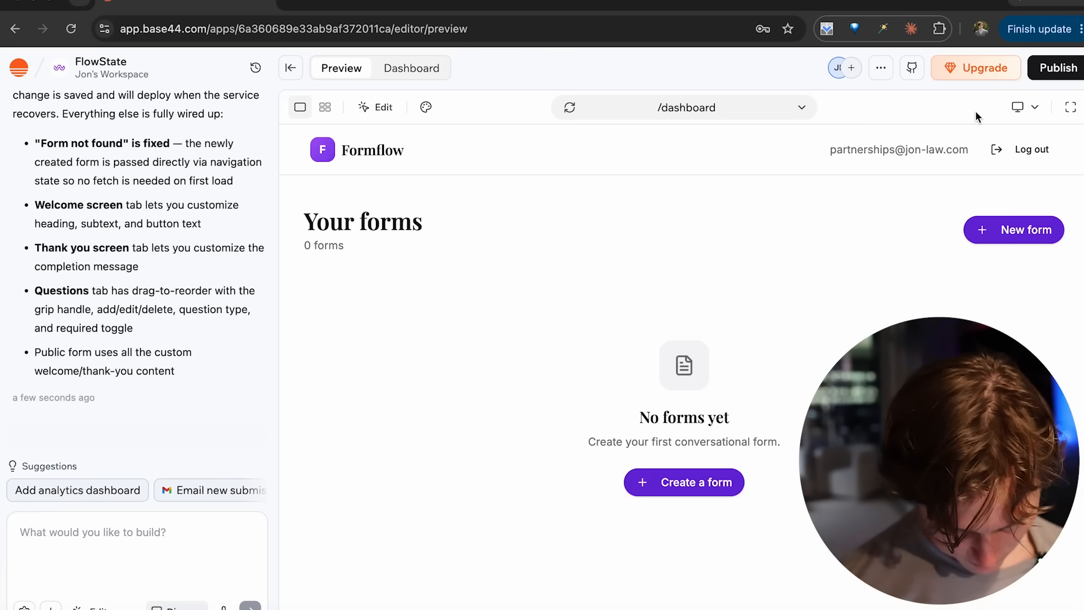
left_click(680, 479)
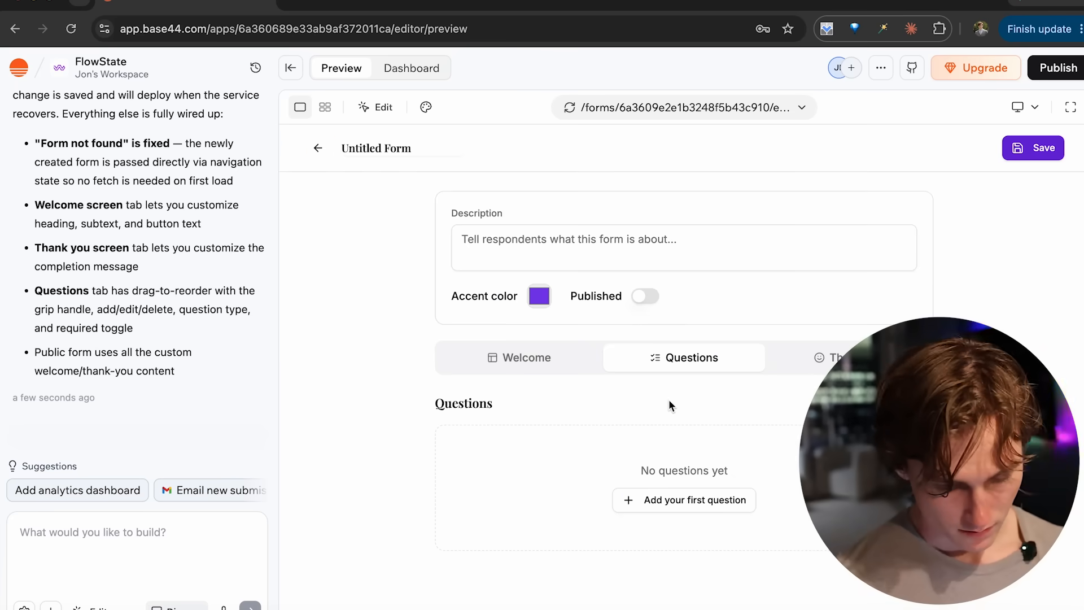
left_click(399, 148)
key("BackSpace")
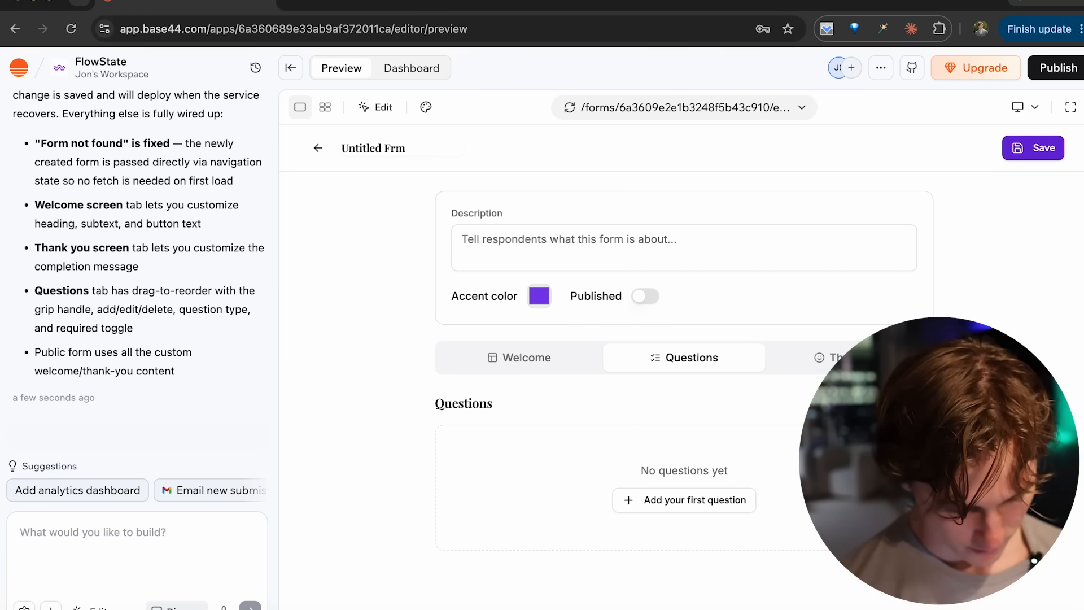
left_click_drag(406, 148, 329, 148)
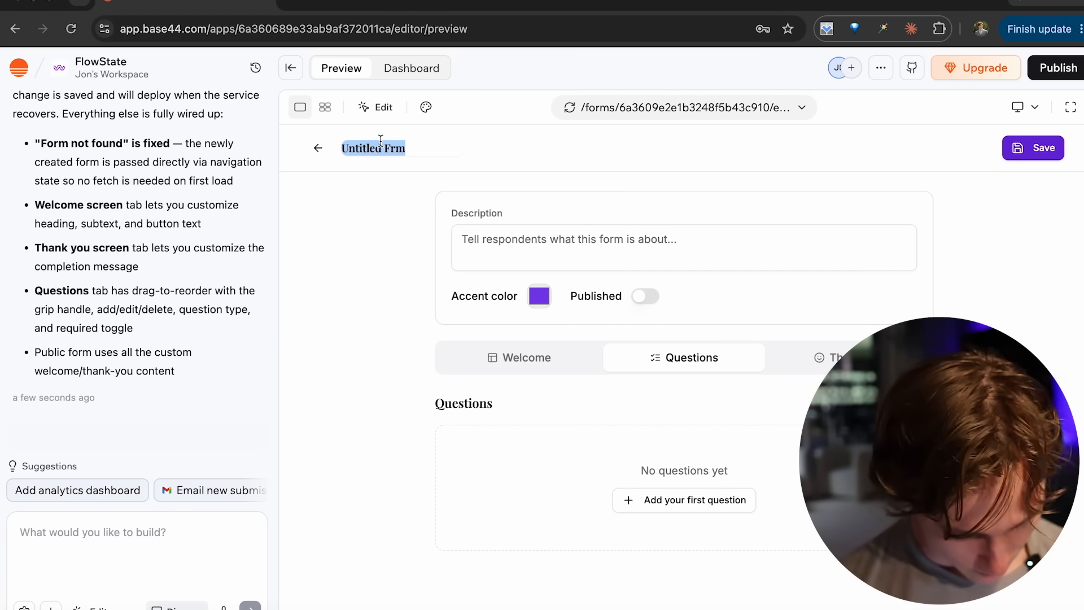
type("Client Form")
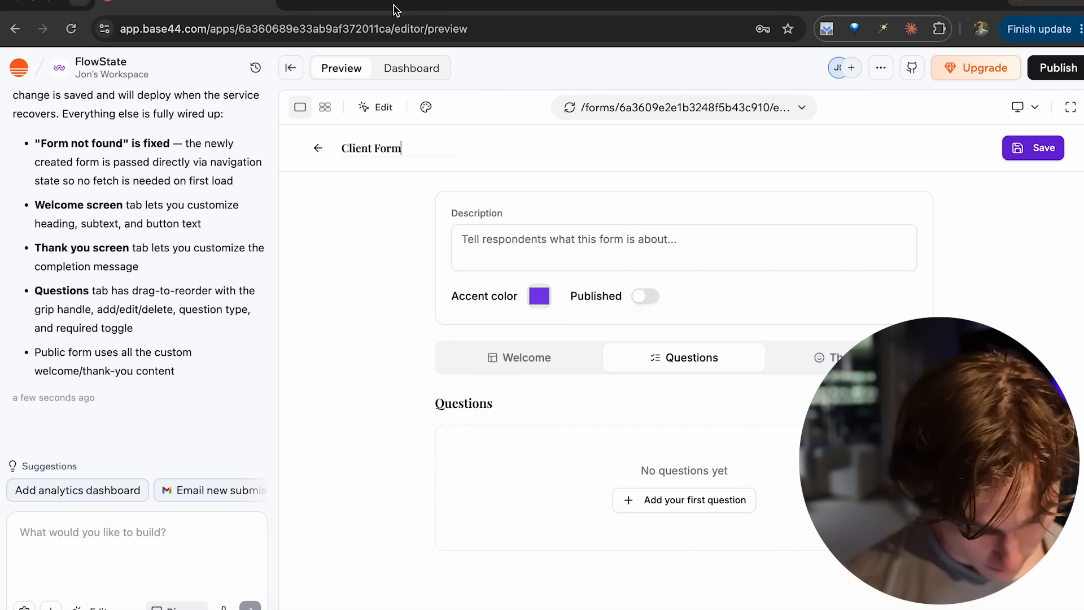
- Title the form "AdX" and set its description to "We'll see if you are a fit for AdX."
left_click_drag(405, 150, 329, 151)
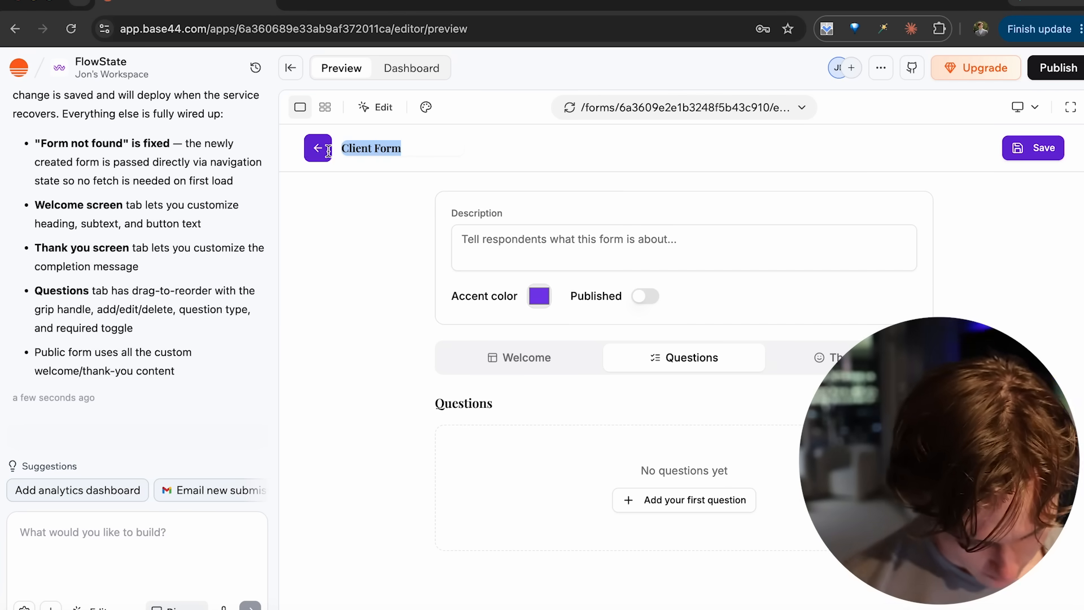
type("AdX")
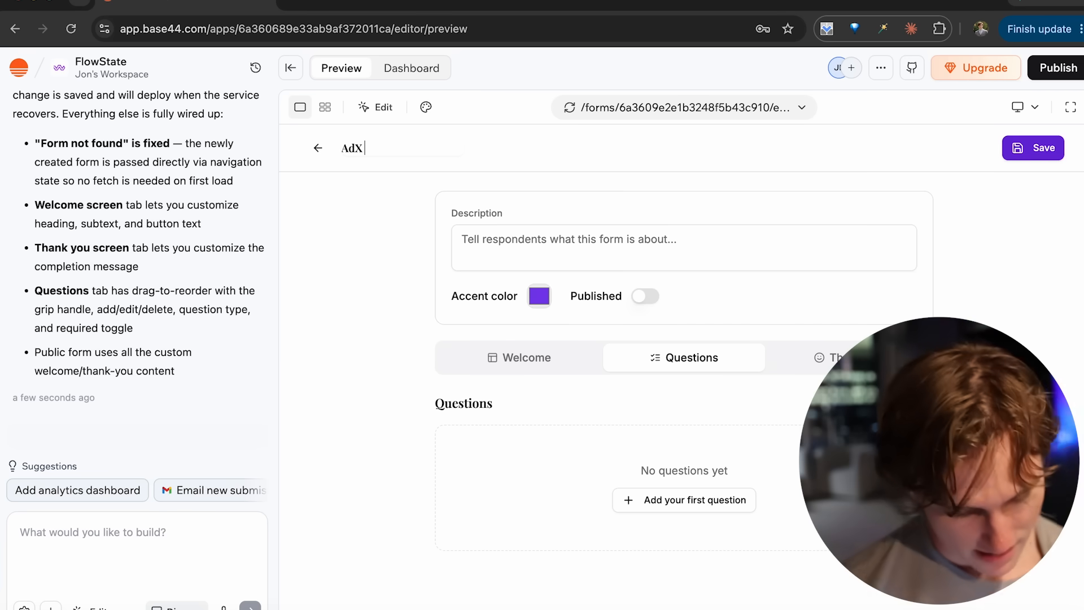
left_click(528, 236)
type("We'll see if you a")
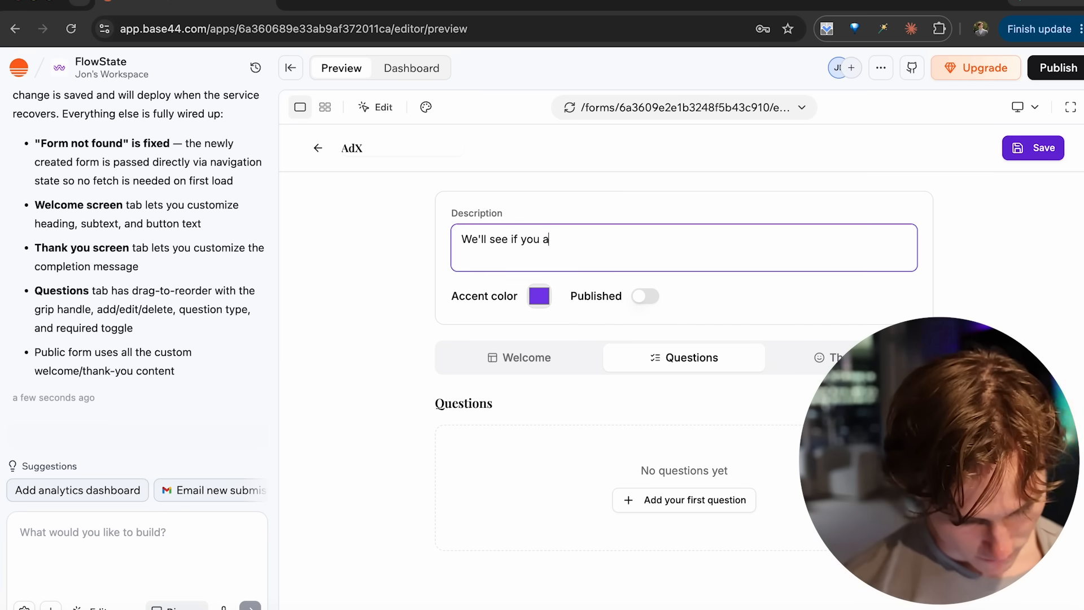
type("re a fit for Ad")
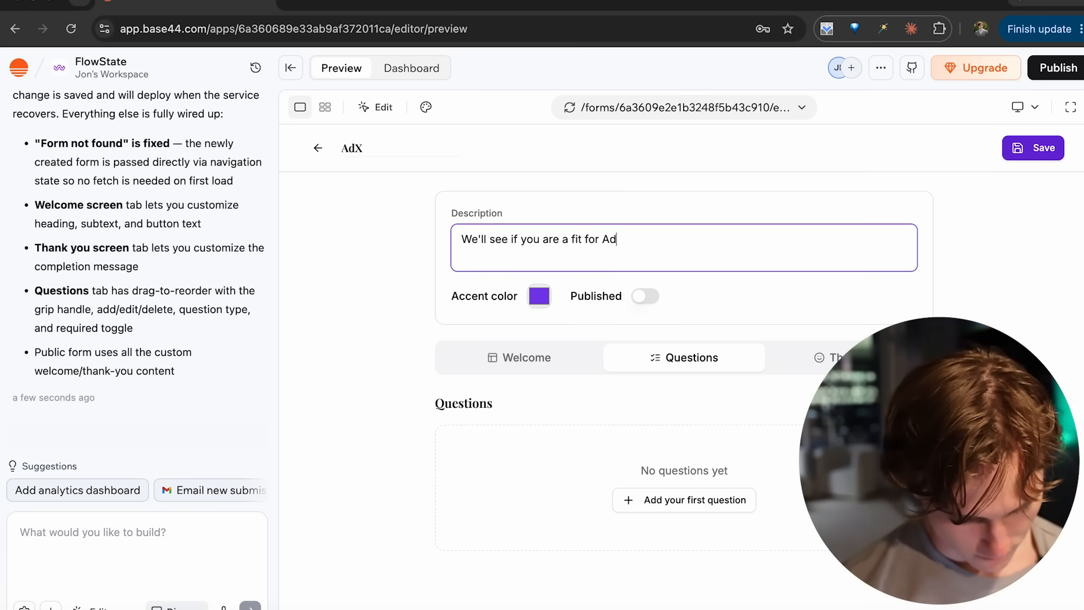
left_click(430, 294)
- Change the form's accent color to green
left_click(540, 296)
left_click_drag(629, 434, 710, 347)
left_click(392, 303)
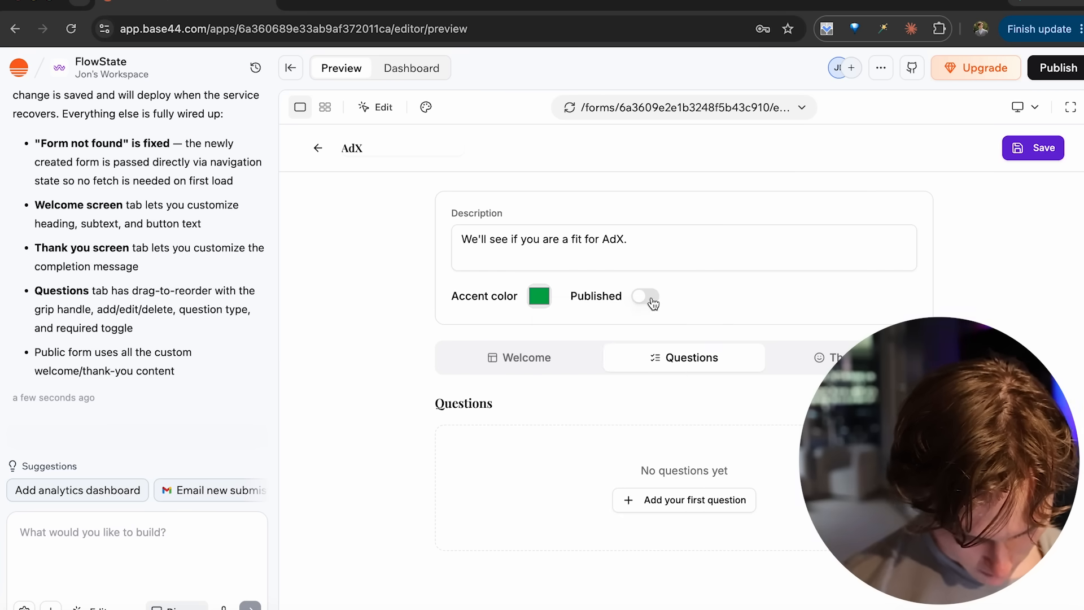
- Set the welcome screen's heading to "Welcome to AdX!" and its subtext to "Glad you're here."
left_click(536, 364)
scroll(489, 441, "down", 1)
left_click(542, 444)
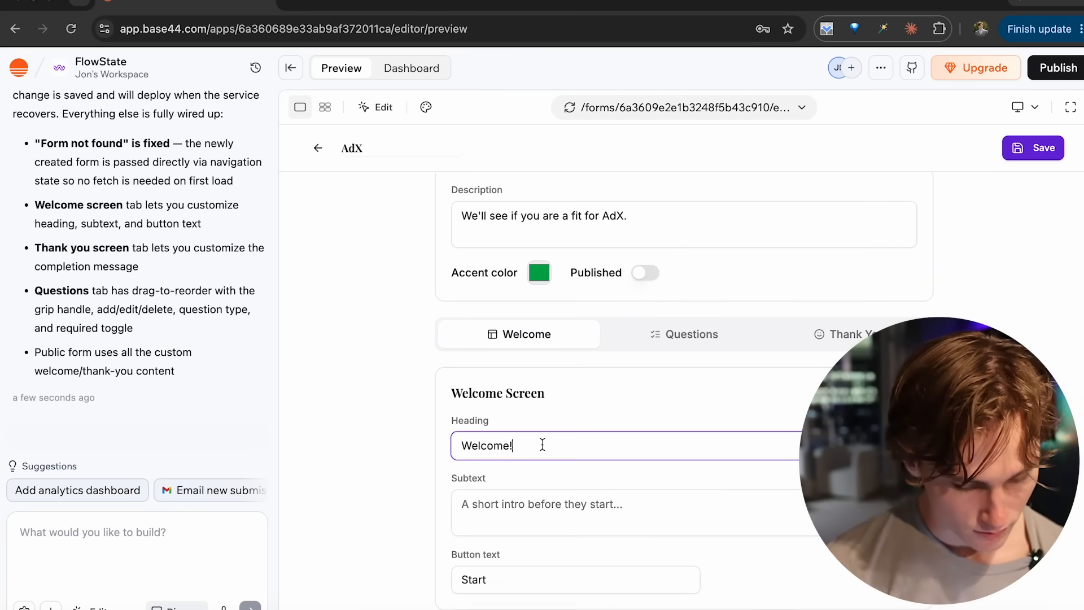
type("to AdX!")
left_click(539, 522)
type("Glad you're he")
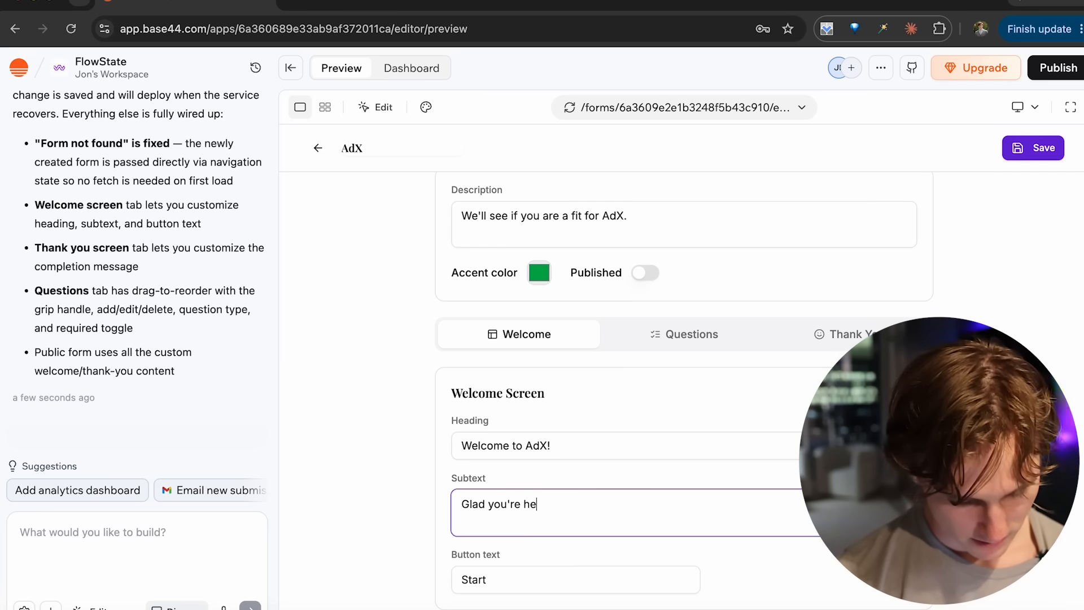
left_click(495, 570)
left_click(410, 534)
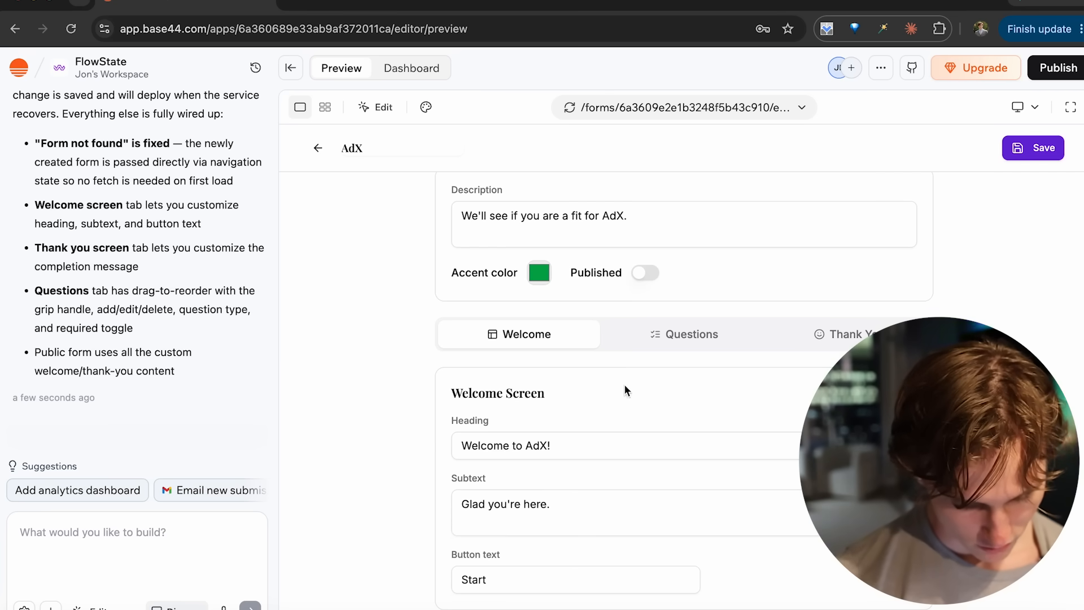
- Add a required Short Text question reading "What is the revenue of your business"
left_click(664, 338)
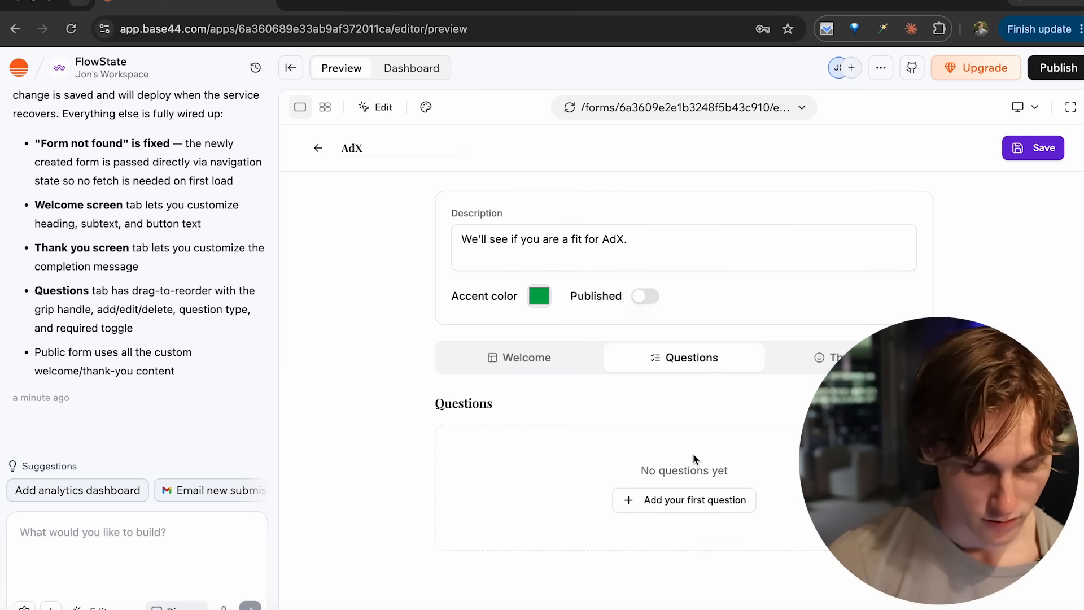
left_click(646, 500)
left_click(566, 499)
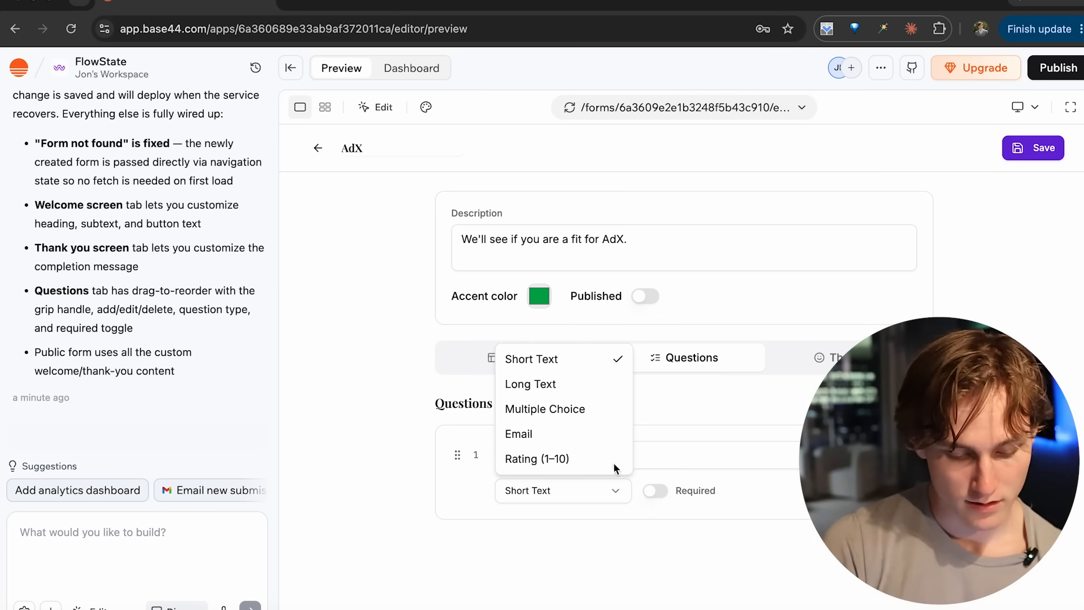
left_click(592, 360)
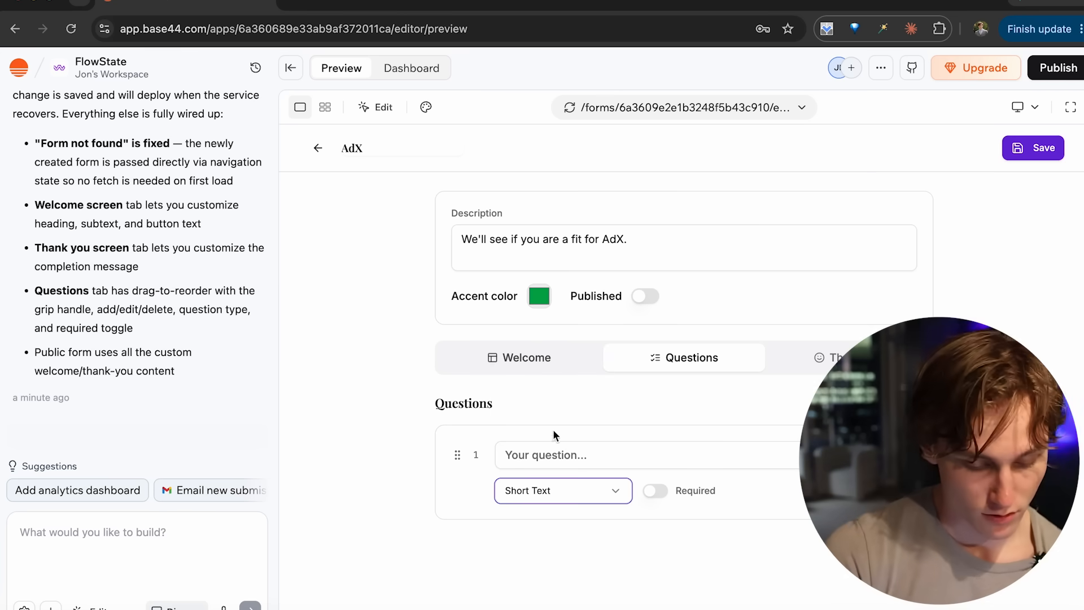
left_click(582, 458)
type("What is the revenye o")
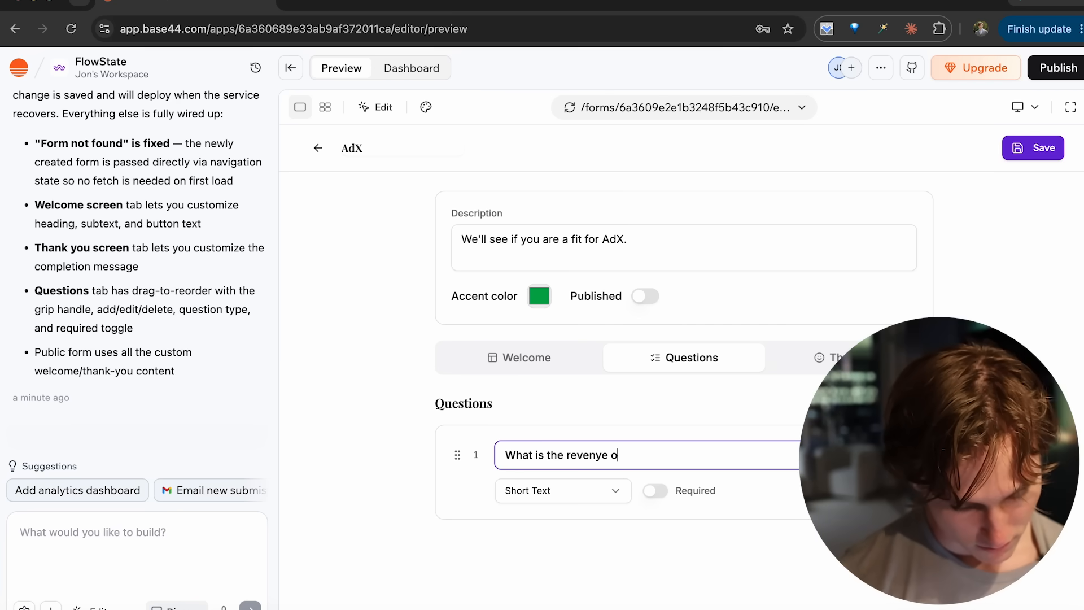
key("BackSpace")
key("BackSpace")
key("BackSpace")
key("BackSpace")
type("ue of your business")
key("ctrl+a")
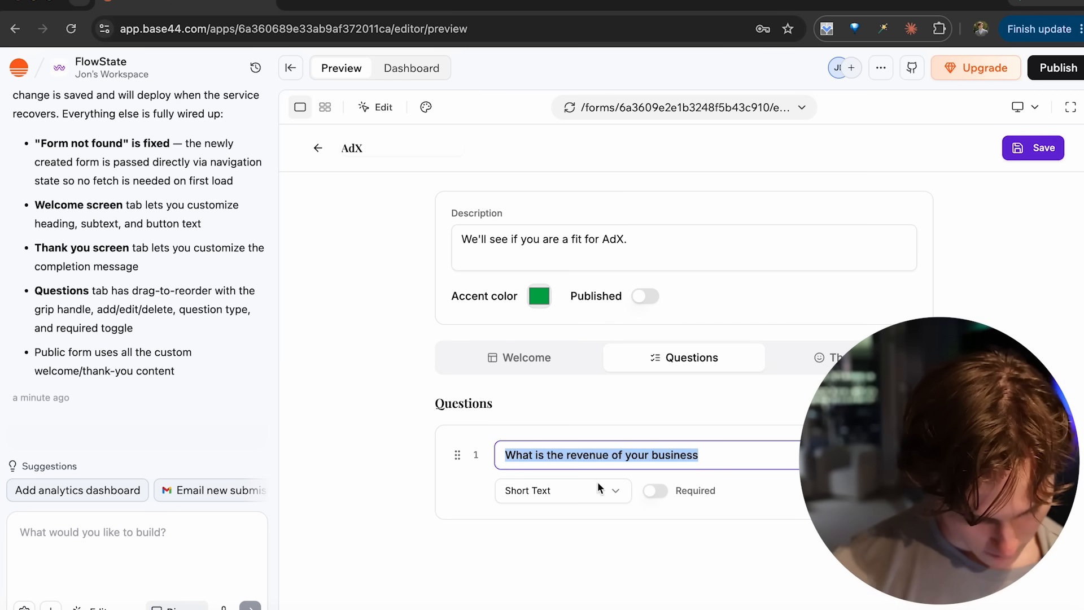
left_click(655, 491)
- Add a required Long Text question starting "Why do you want to join or what are you struggling with"
left_click(888, 403)
scroll(557, 425, "down", 1)
left_click(545, 581)
left_click(525, 476)
left_click(538, 540)
type("Why d oyo")
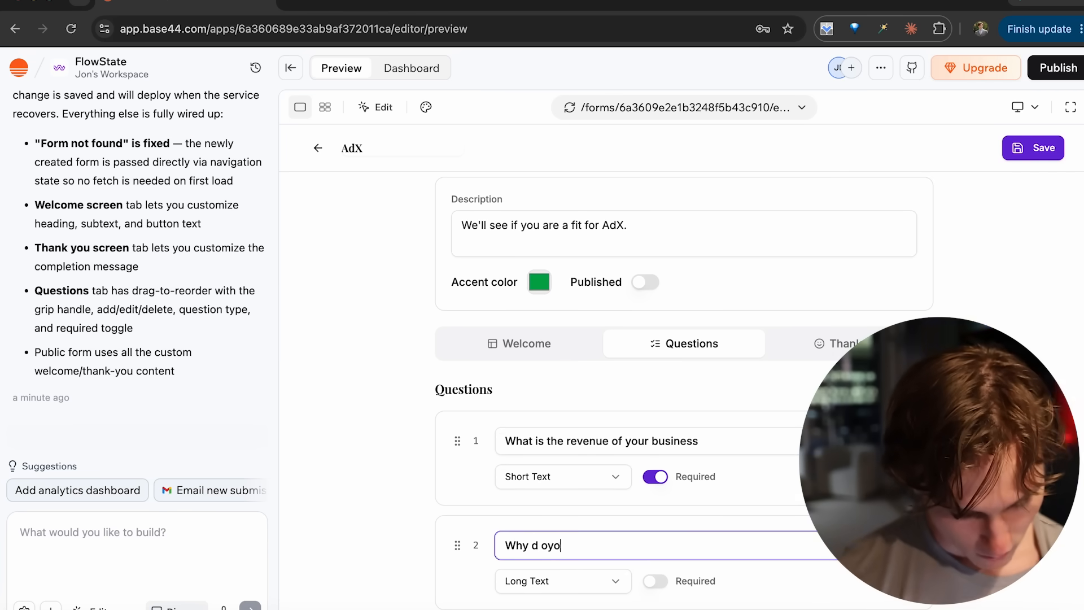
key("BackSpace")
key("BackSpace")
key("BackSpace")
key("BackSpace")
type("o you want to j")
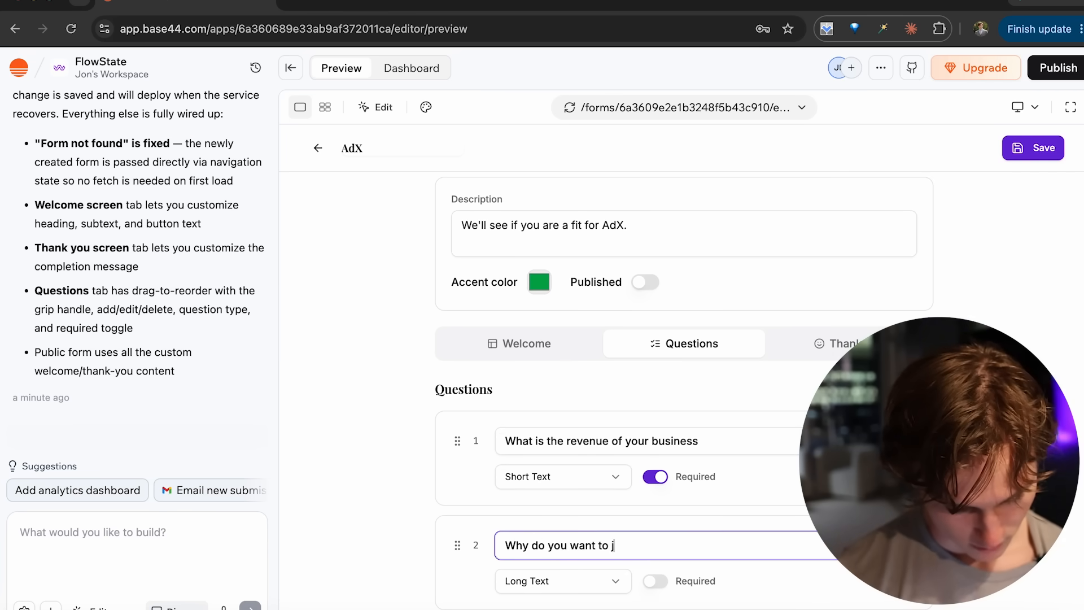
type("oin or what are you struggling with curre")
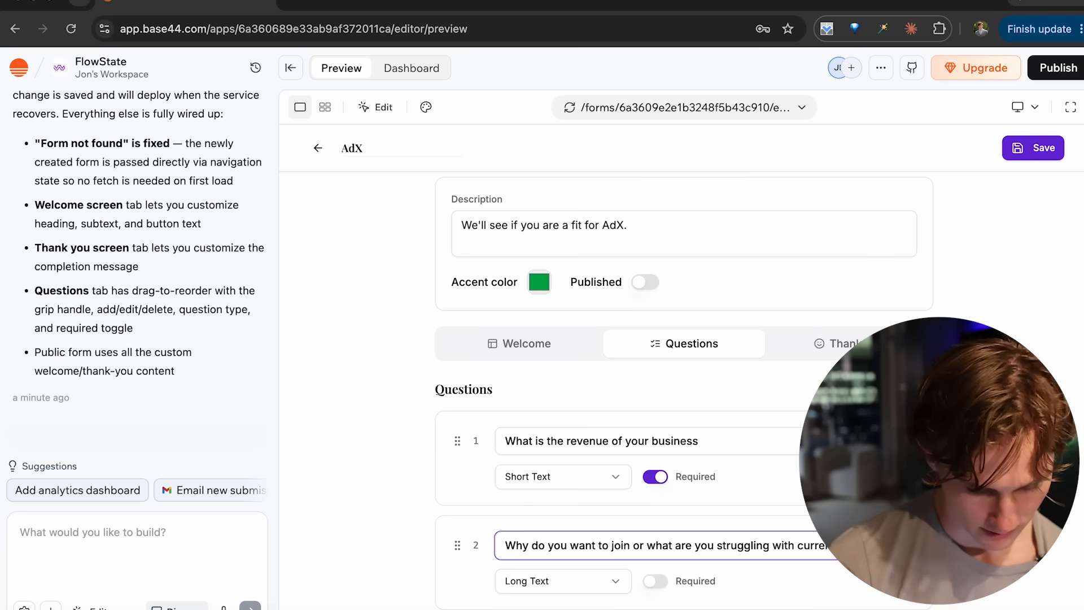
- Add a required Email question reading "What is your email?"
left_click(568, 525)
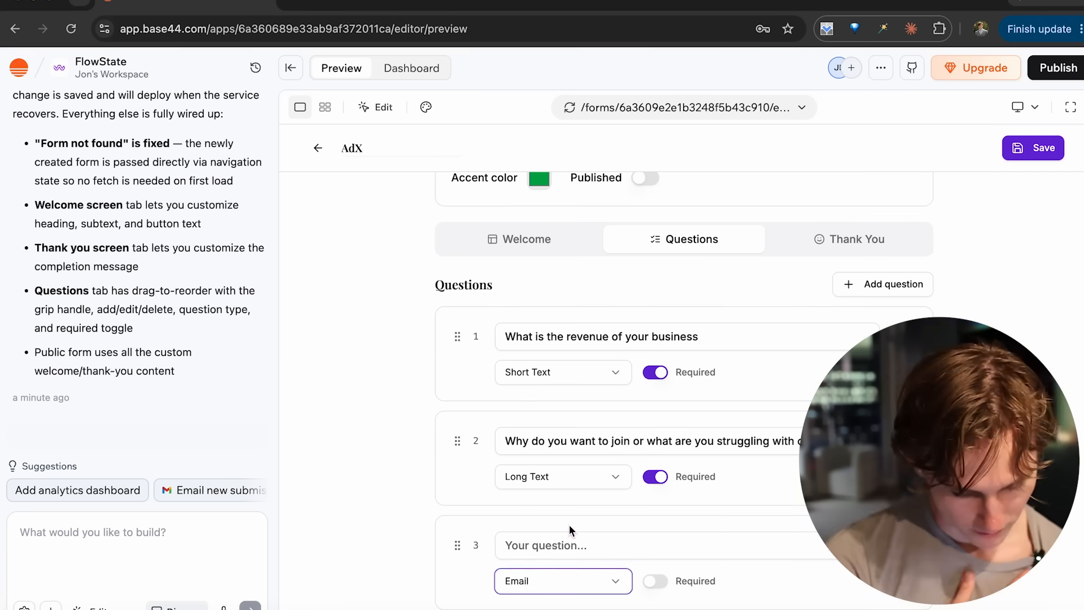
left_click(558, 548)
type("What is your email?")
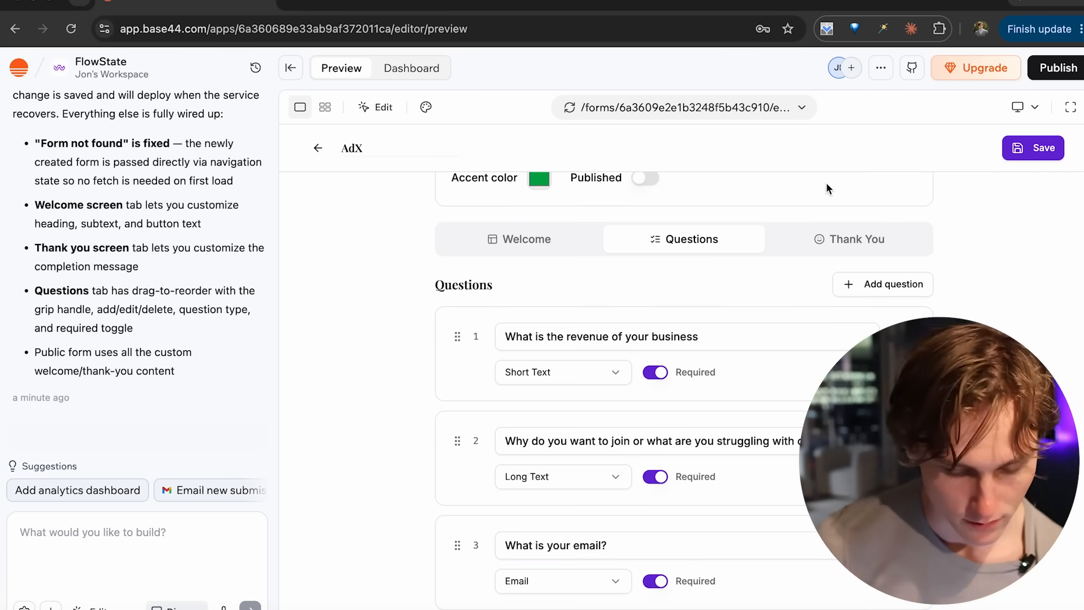
- Check the form's Thank You and Welcome screens and save the form
left_click(835, 239)
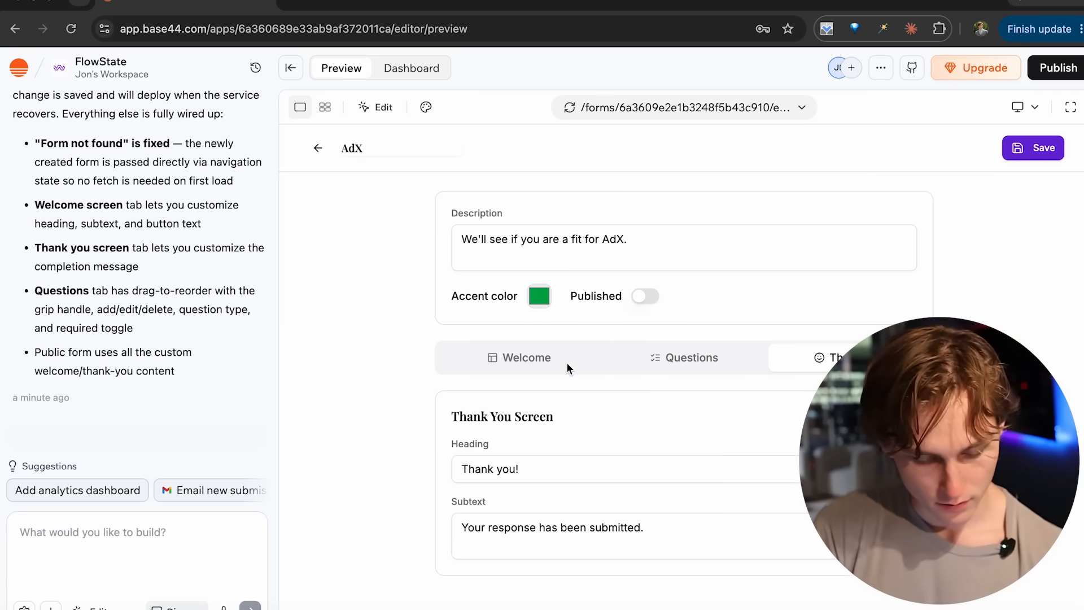
left_click(547, 355)
left_click(1037, 151)
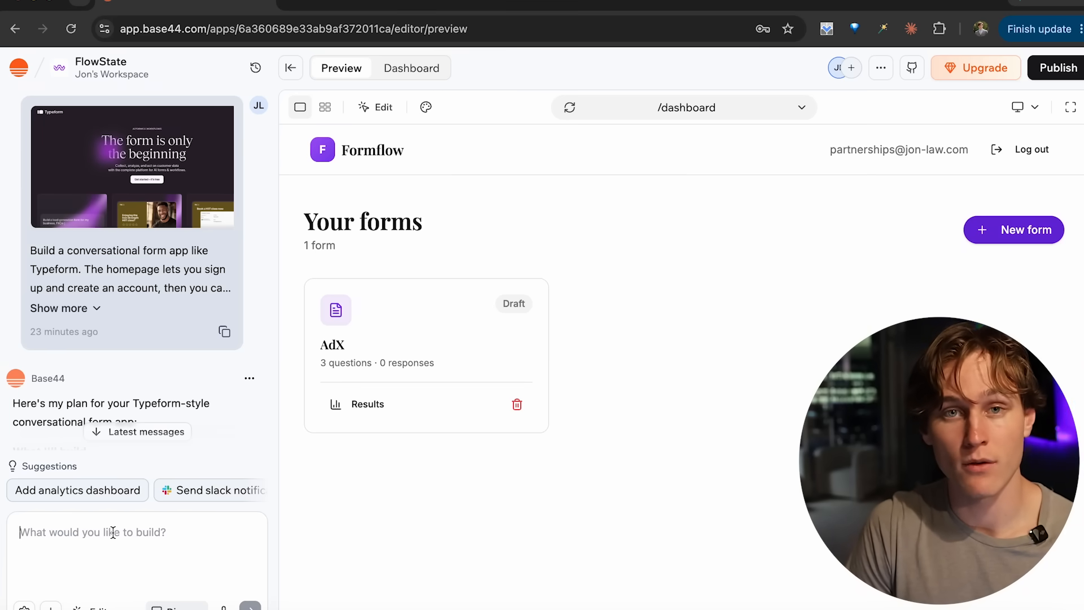
- Look through the app's management dashboard, checking the Data, Agents and Automations sections
left_click(421, 71)
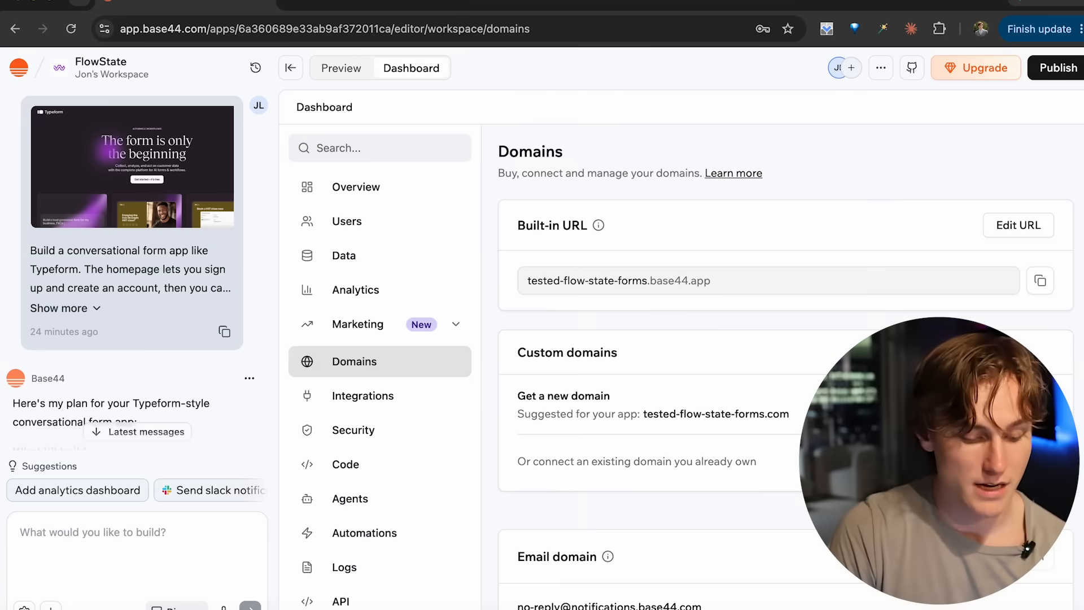
left_click(344, 255)
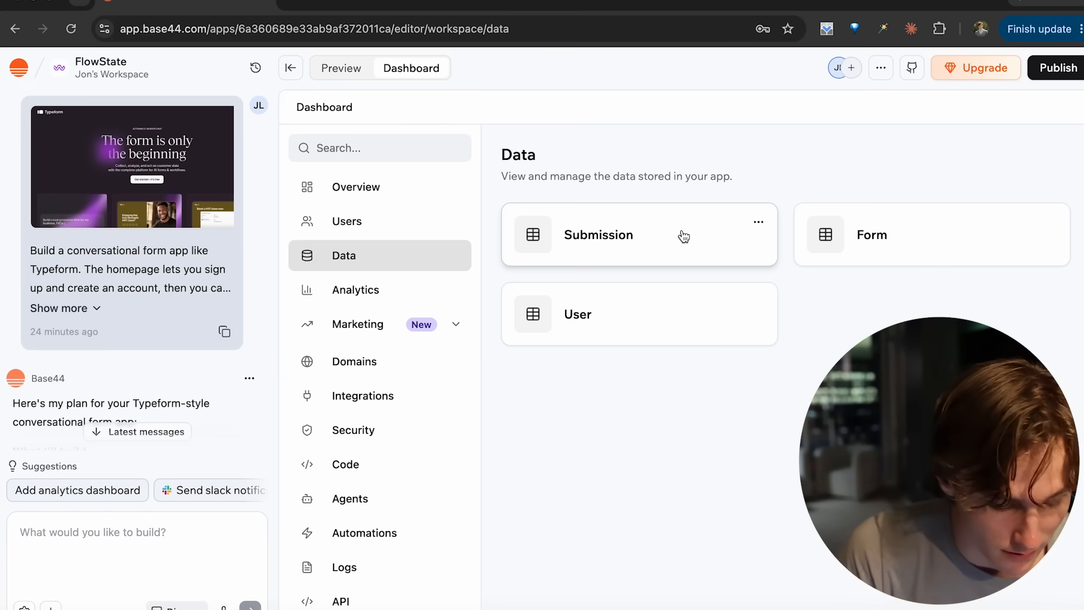
scroll(369, 395, "down", 2)
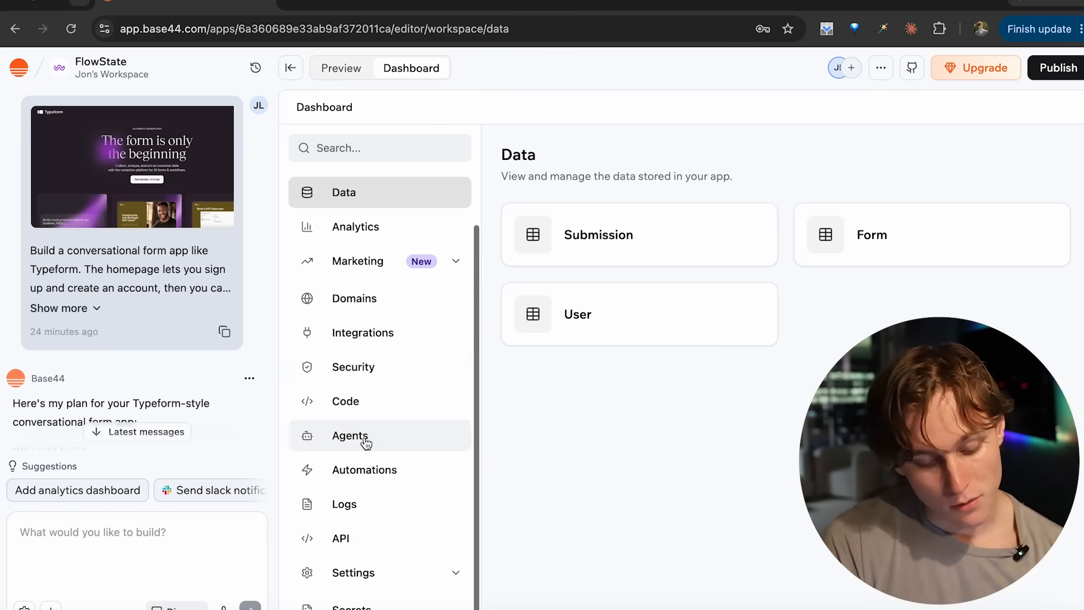
left_click(366, 442)
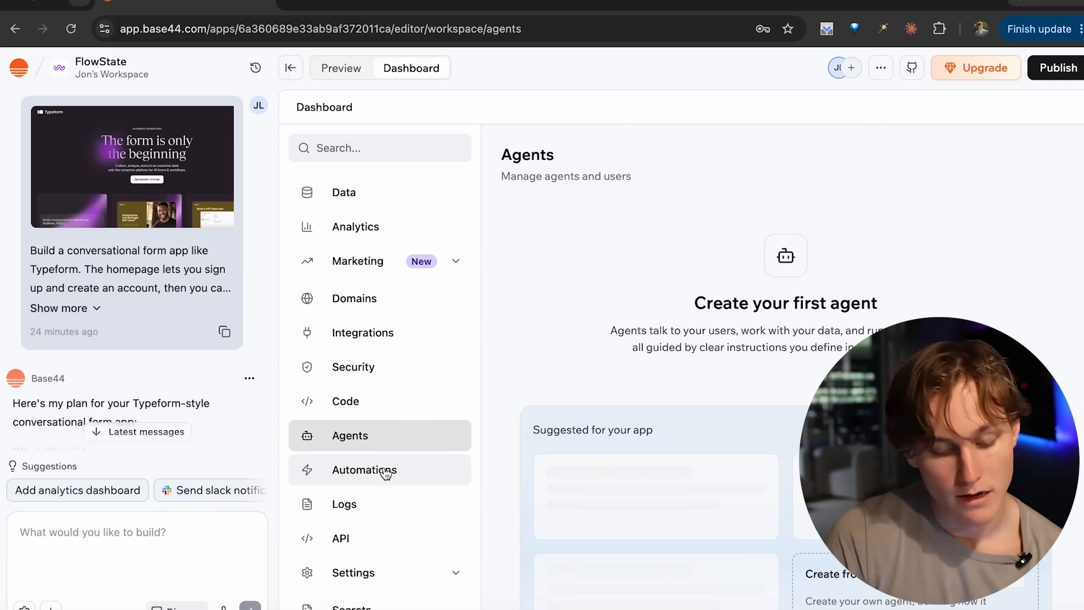
scroll(535, 423, "down", 3)
left_click(367, 473)
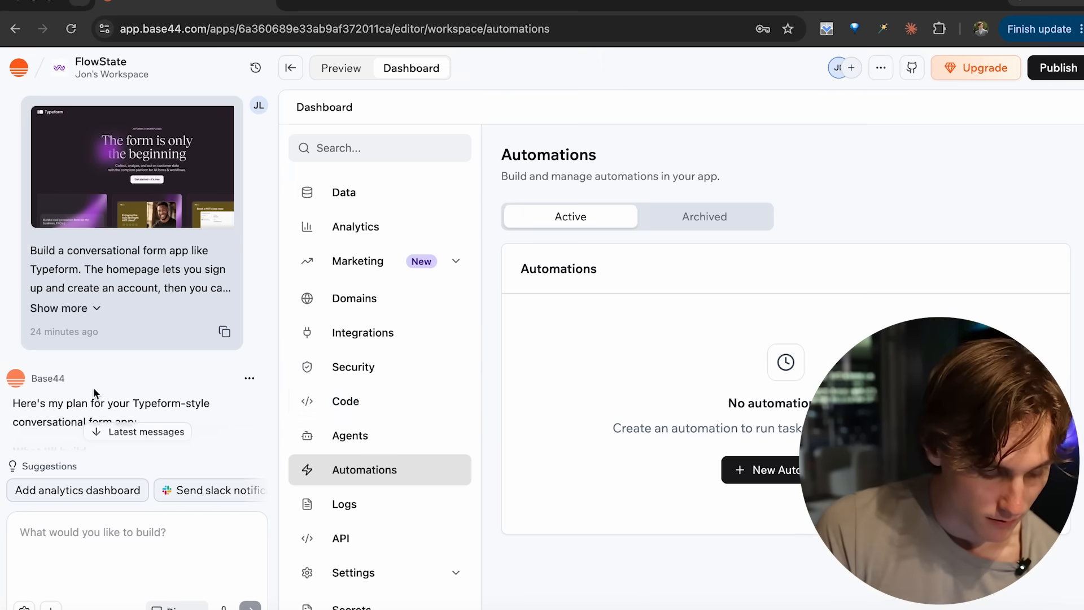
- Prompt the builder to add a responses section with a submissions table, completion rate, responses chart, CSV export and email notifications
left_click(145, 540)
type("Add a responses section to the admin dashboard. For each form, show submissions in a table, a completion rate stat, and a simple chart of responses over time. Let me export responses to CSV. Send me an email notification when a new response comes in")
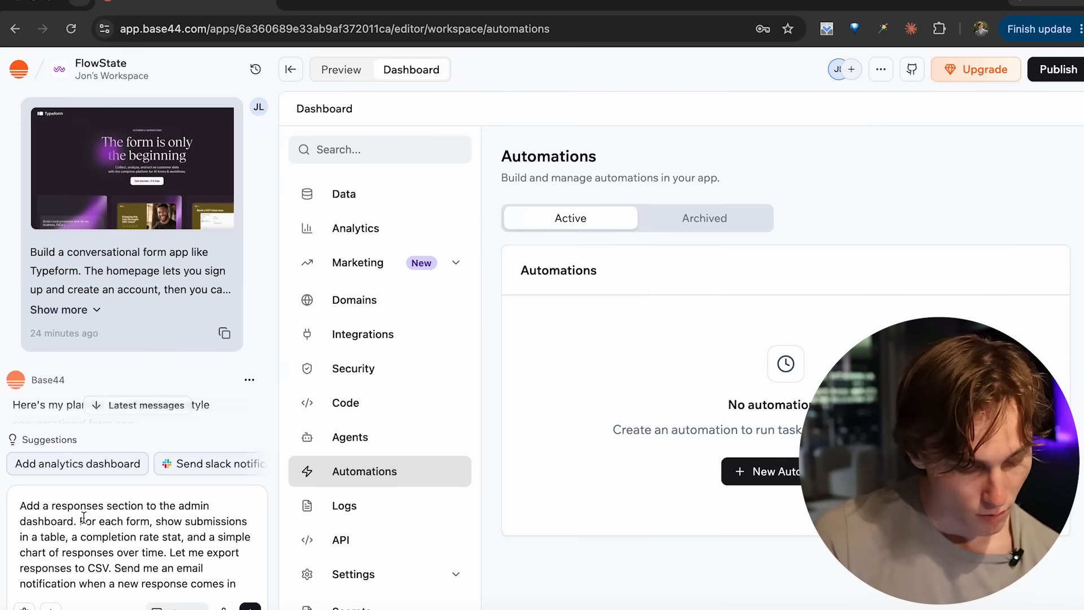
left_click_drag(86, 520, 197, 543)
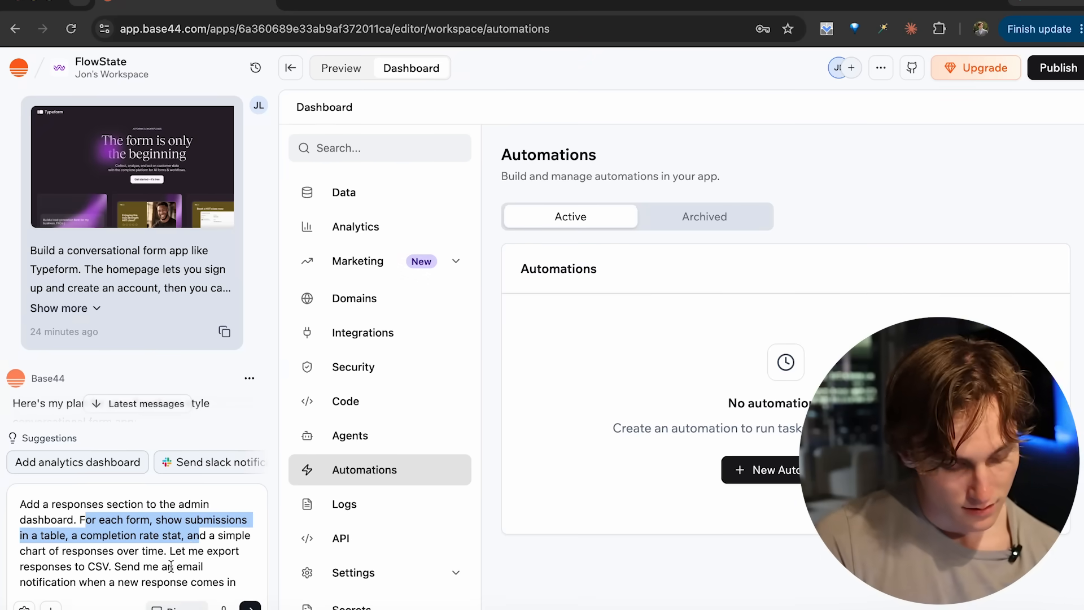
left_click(127, 567)
left_click_drag(109, 569, 141, 577)
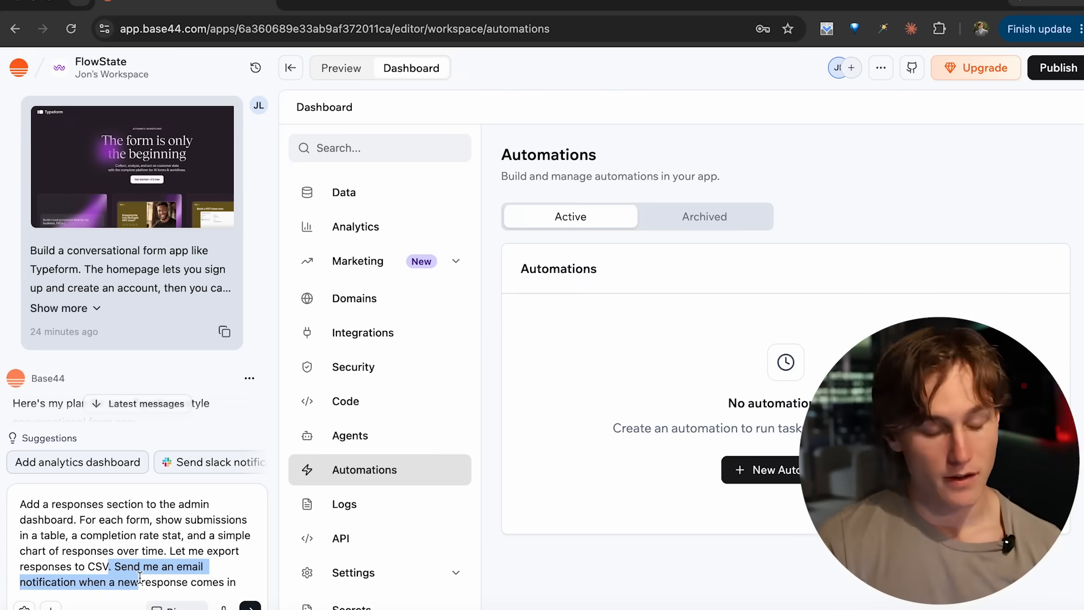
left_click(131, 526)
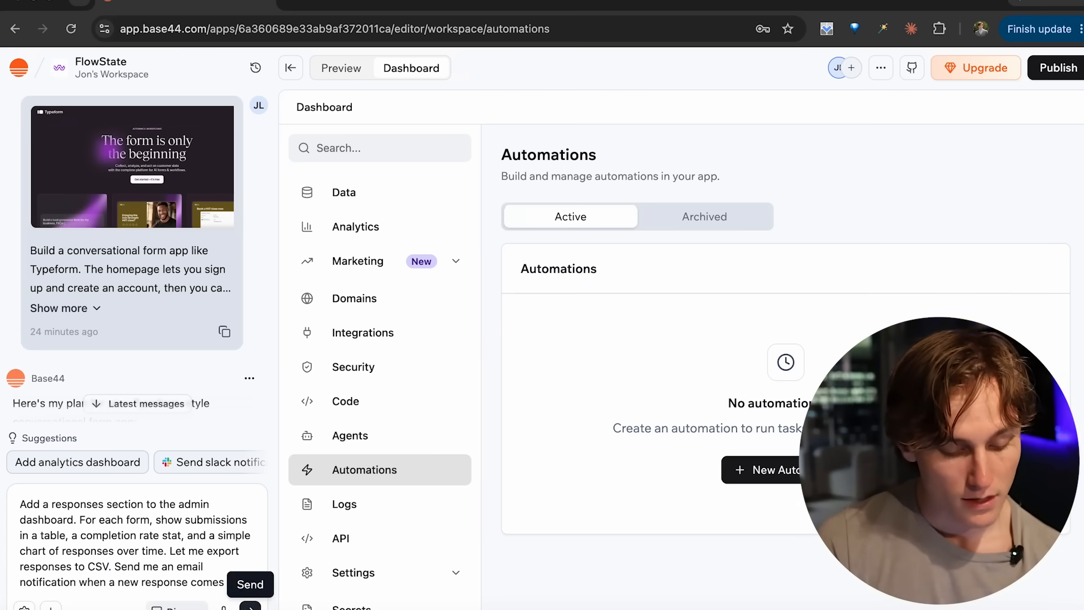
left_click(250, 606)
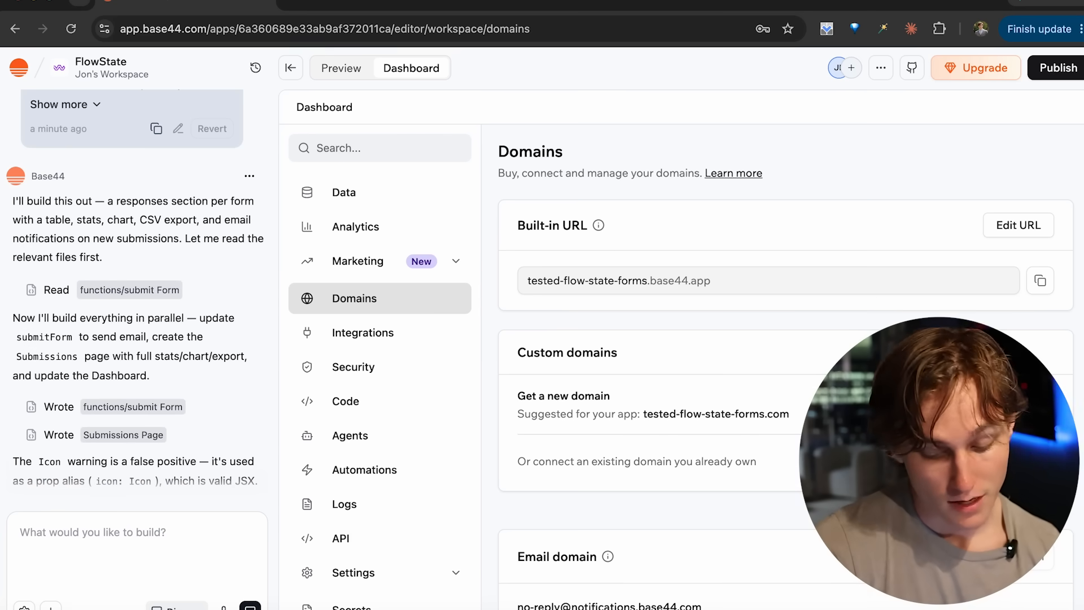
- Search for a typeform custom domain, place the order for it and return to the app's domain settings
type("typefo")
key("BackSpace")
key("BackSpace")
key("BackSpace")
key("BackSpace")
type("pefortm")
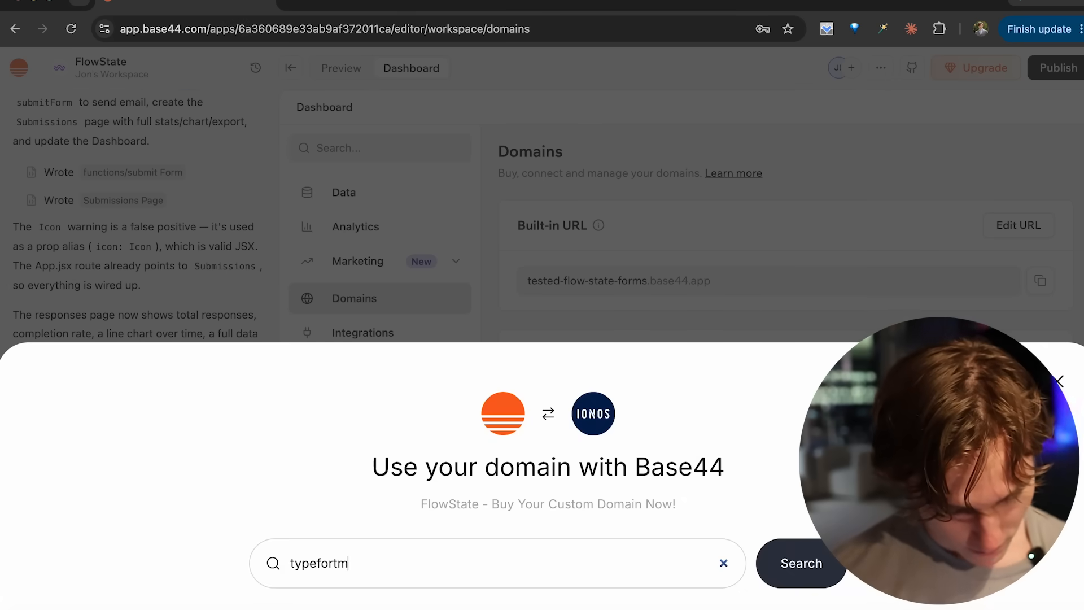
key("Return")
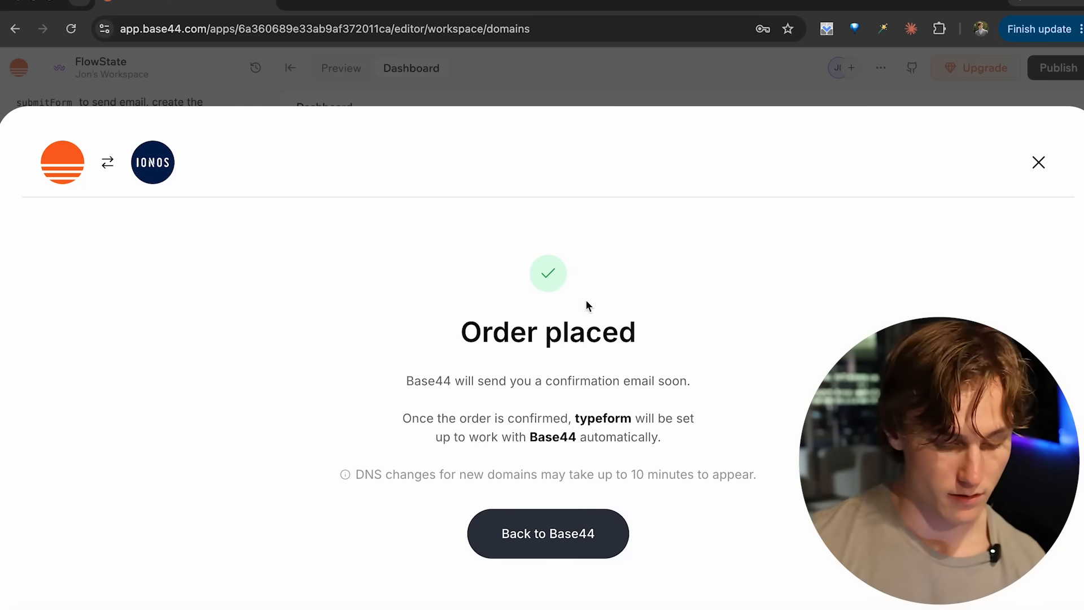
left_click(486, 545)
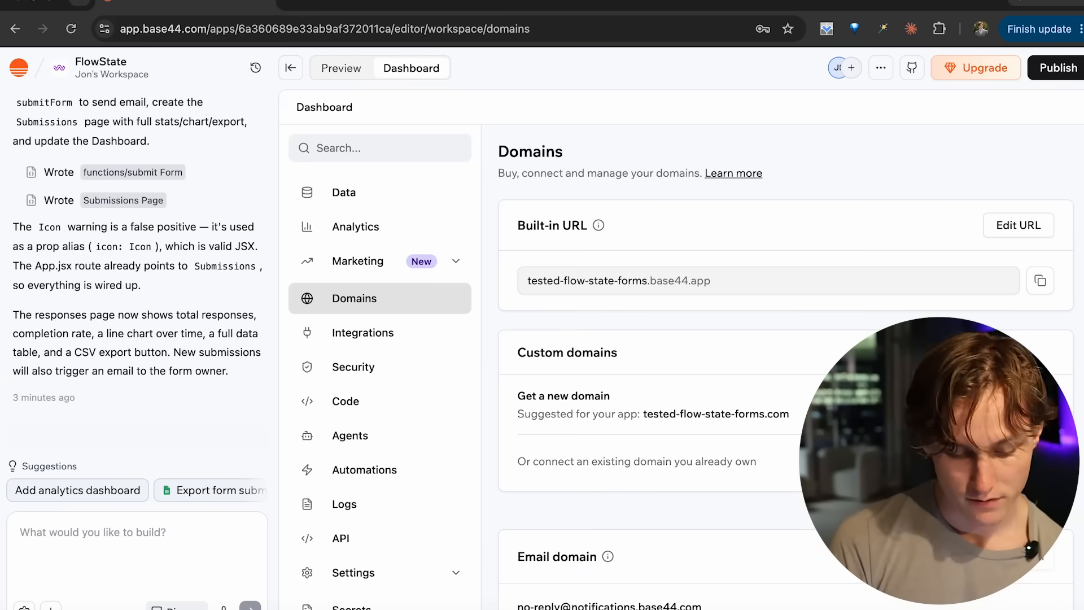
- Reload the domain settings and check the typeforms.shop entry under custom domains
left_click(617, 25)
key("Return")
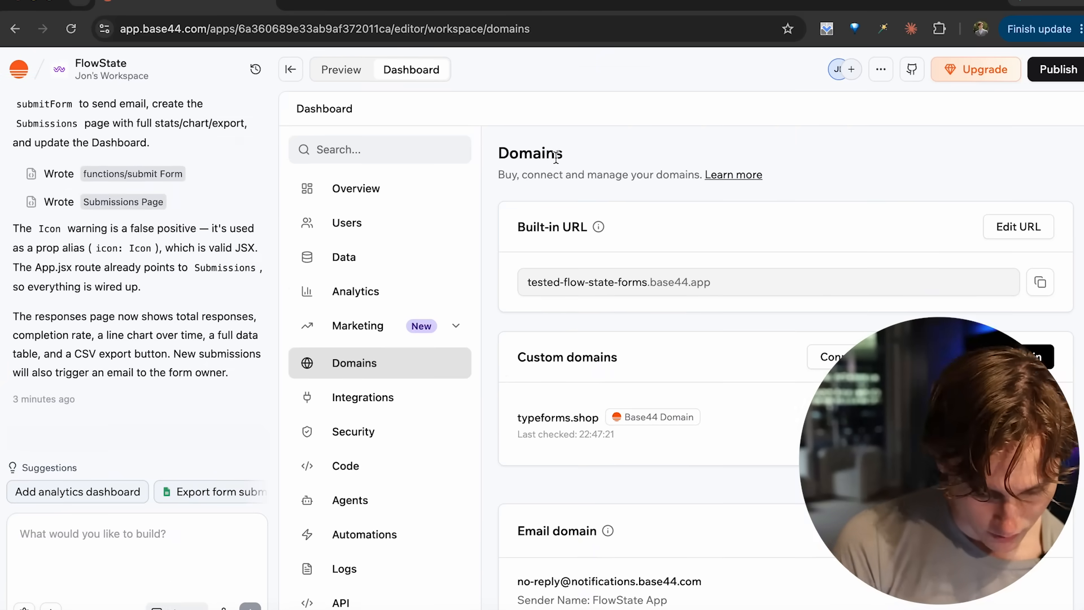
left_click_drag(521, 408, 603, 415)
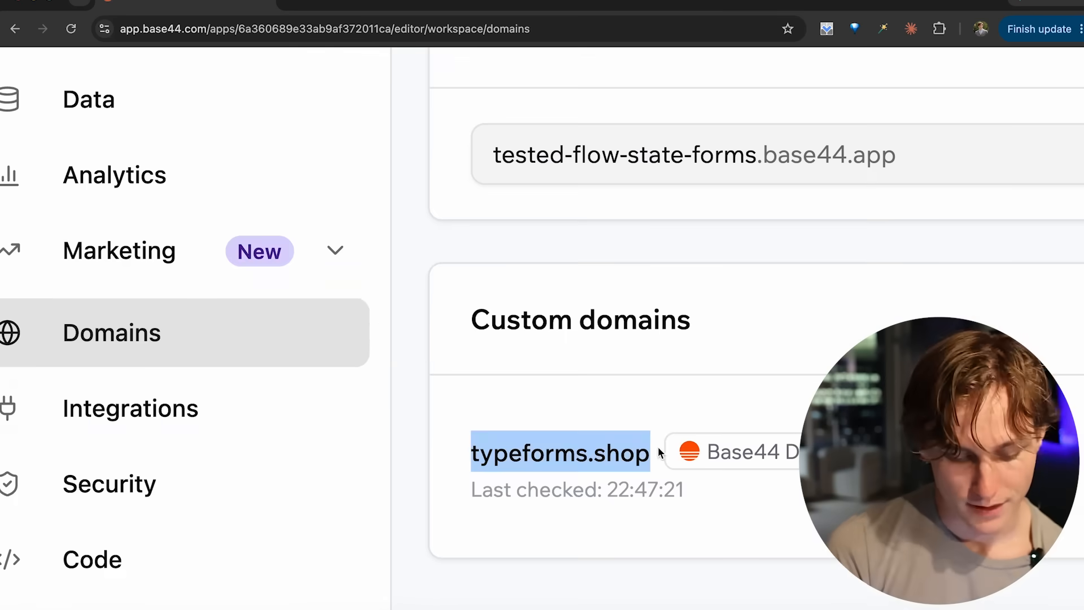
left_click(440, 247)
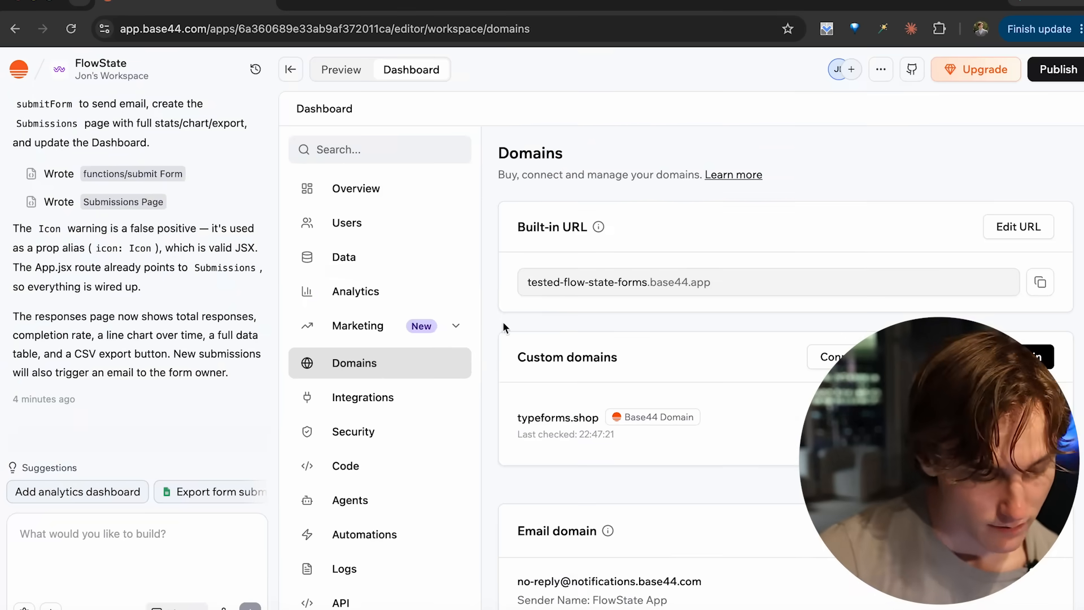
- Review the builder's latest reply, open the app preview and log in with a Google account
left_click(341, 69)
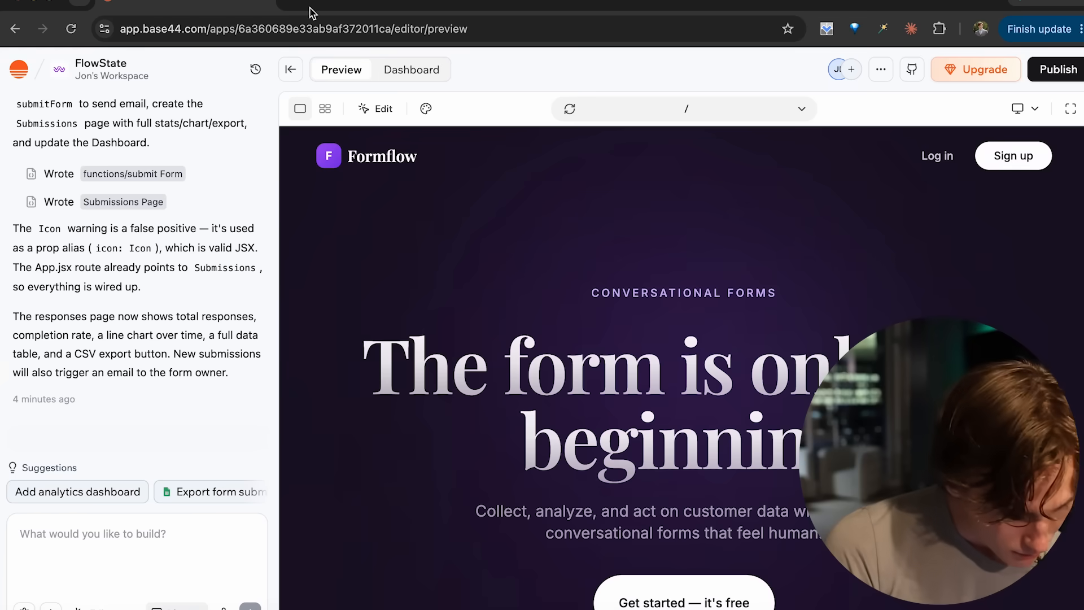
scroll(169, 315, "up", 3)
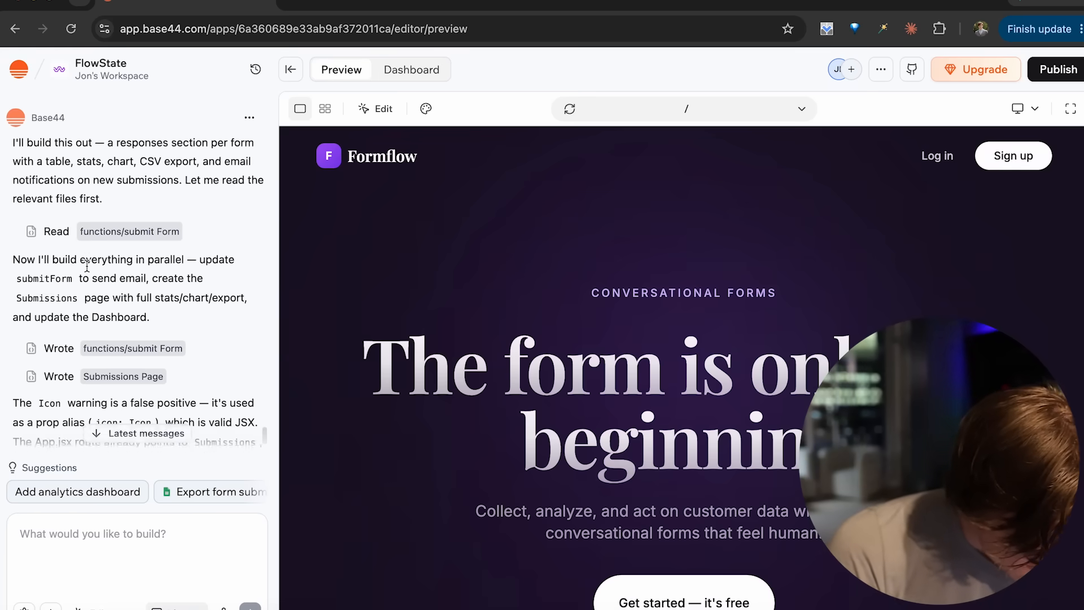
scroll(87, 266, "down", 3)
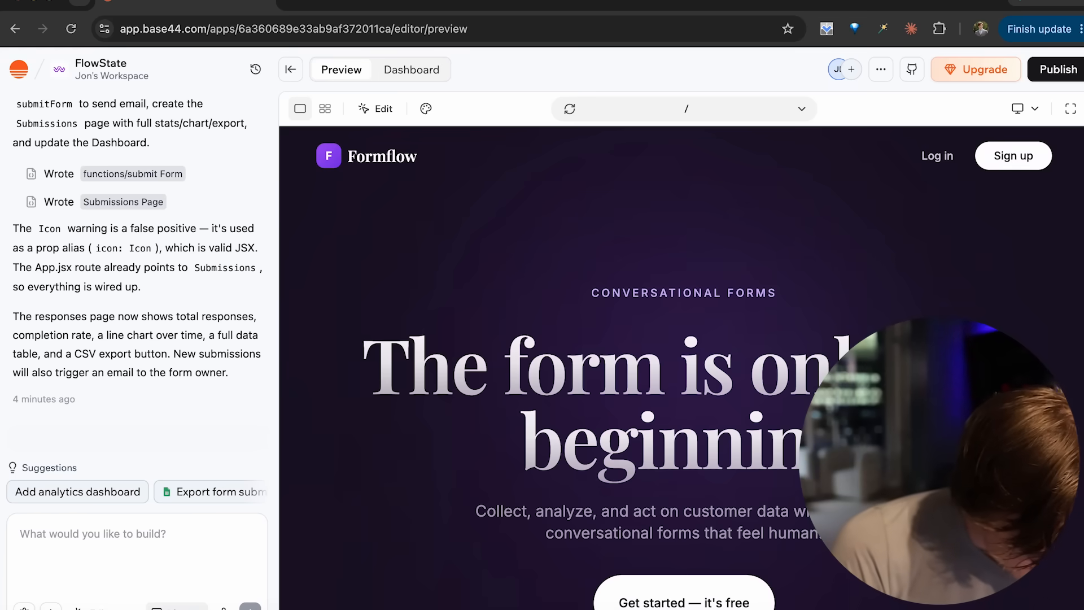
left_click(938, 158)
left_click(689, 315)
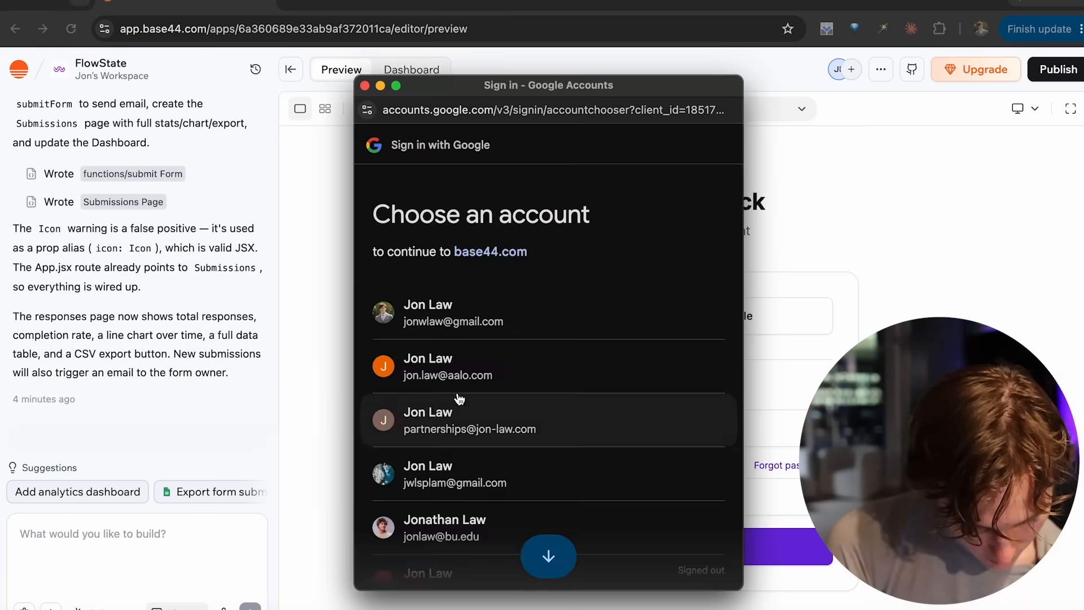
left_click(446, 415)
- Open the AdX form's responses page and examine its total responses, completion rate and submissions table
left_click(386, 355)
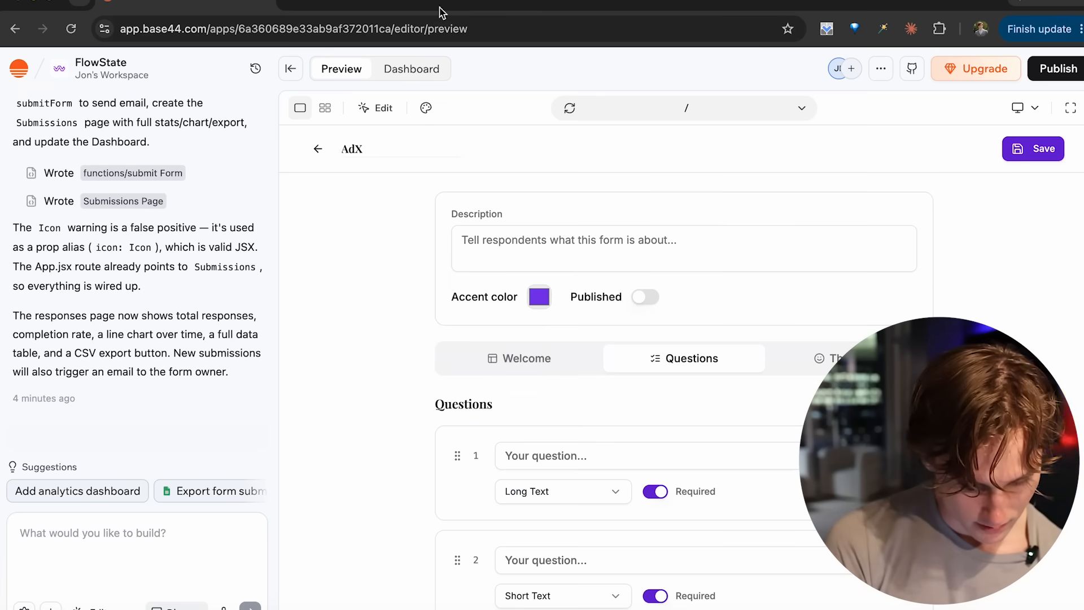
left_click(318, 148)
left_click(362, 404)
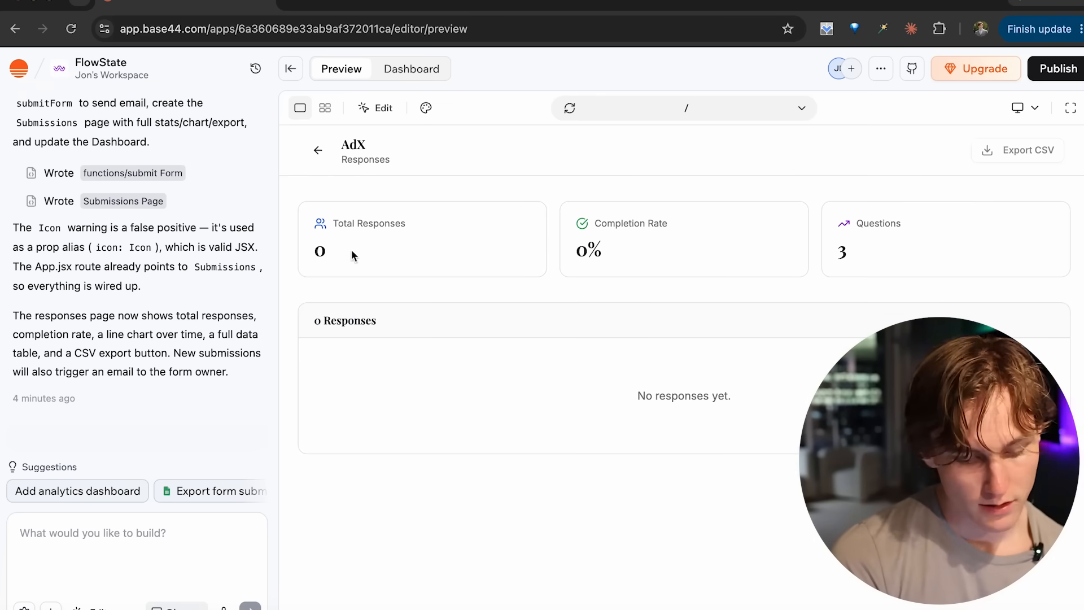
left_click_drag(329, 228, 389, 248)
left_click_drag(574, 247, 636, 243)
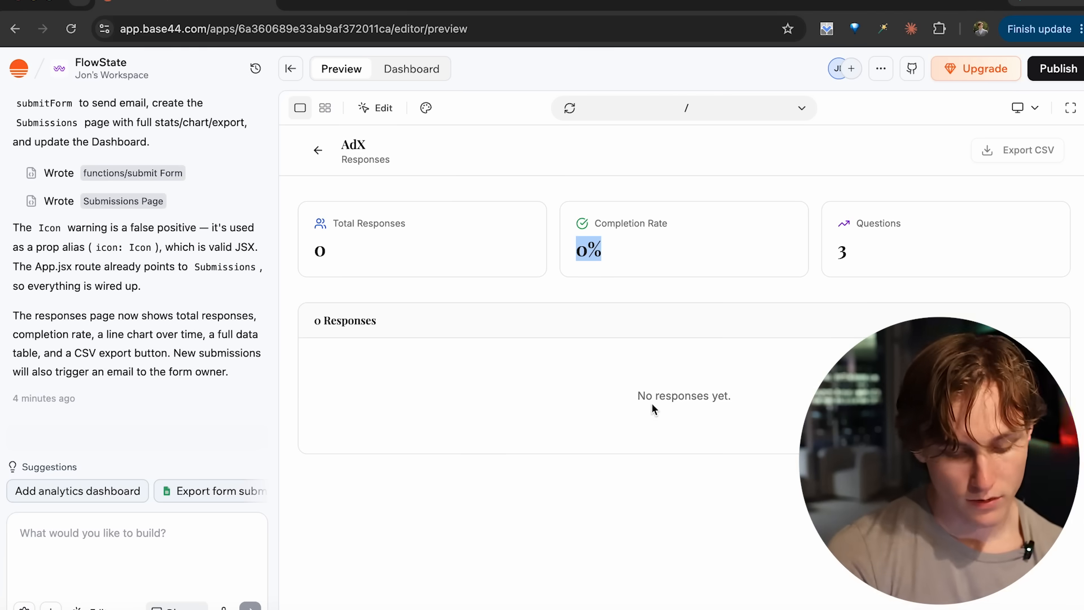
left_click(631, 442)
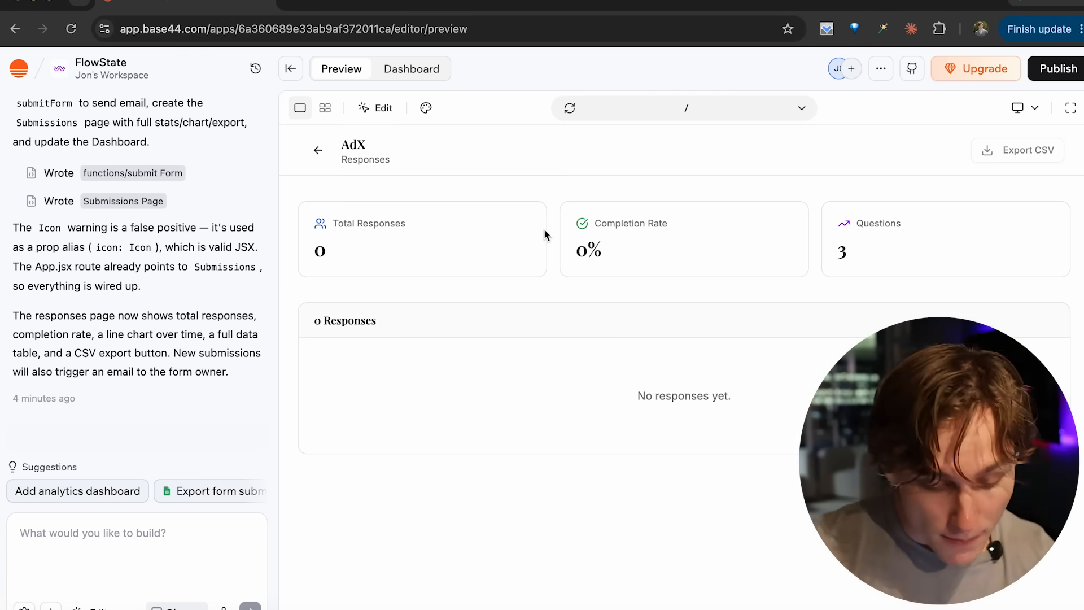
- Publish the app to the web on typeforms.shop with public visibility
left_click(1049, 75)
left_click(857, 229)
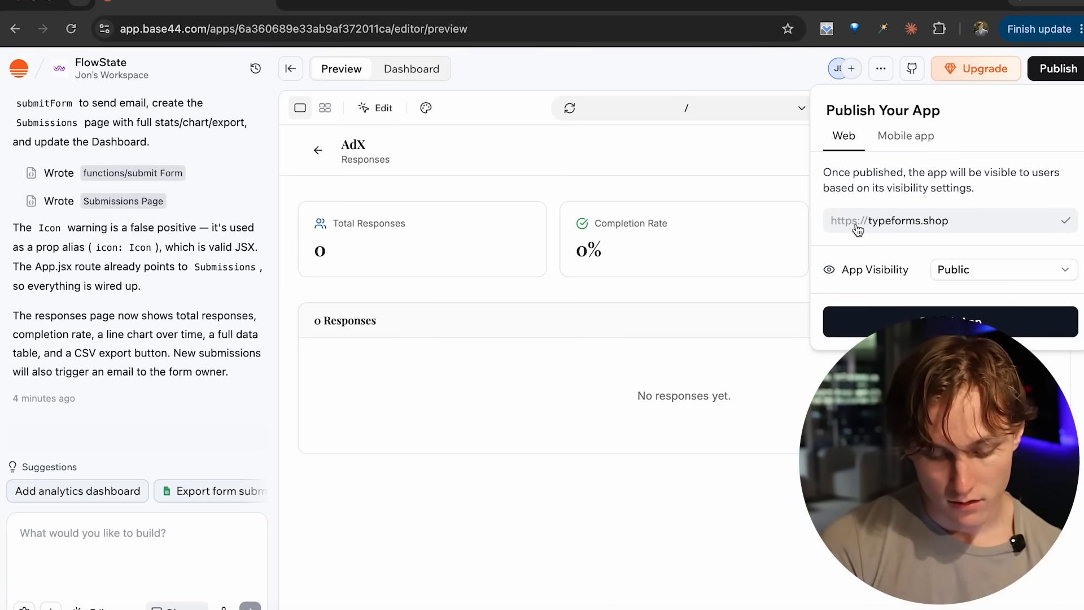
left_click(902, 319)
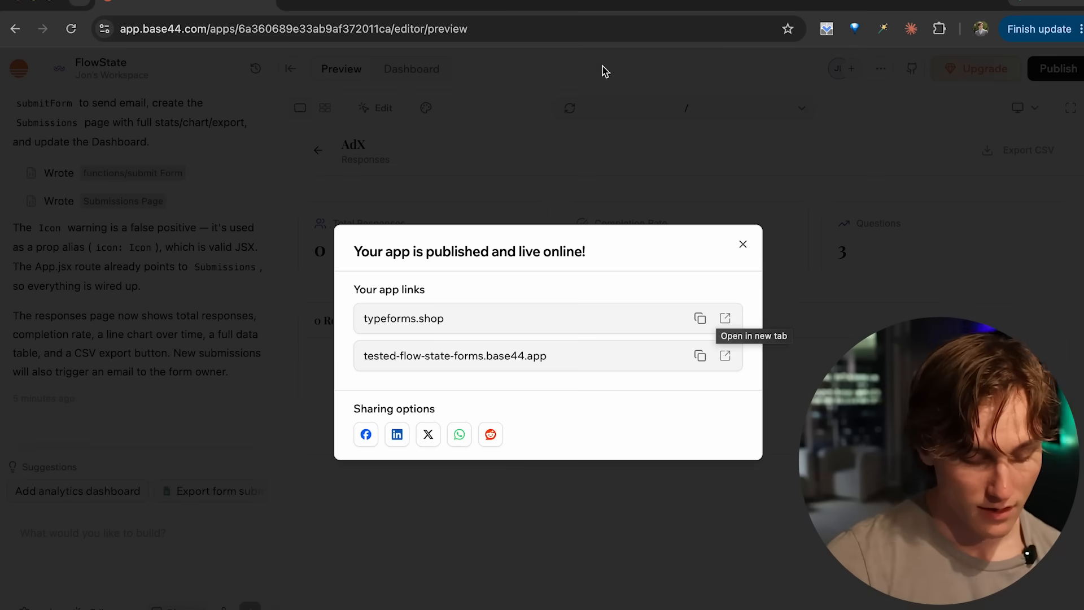
- Open the published app at tested-flow-state-forms.base44.app in an incognito window and look over its homepage
left_click(725, 357)
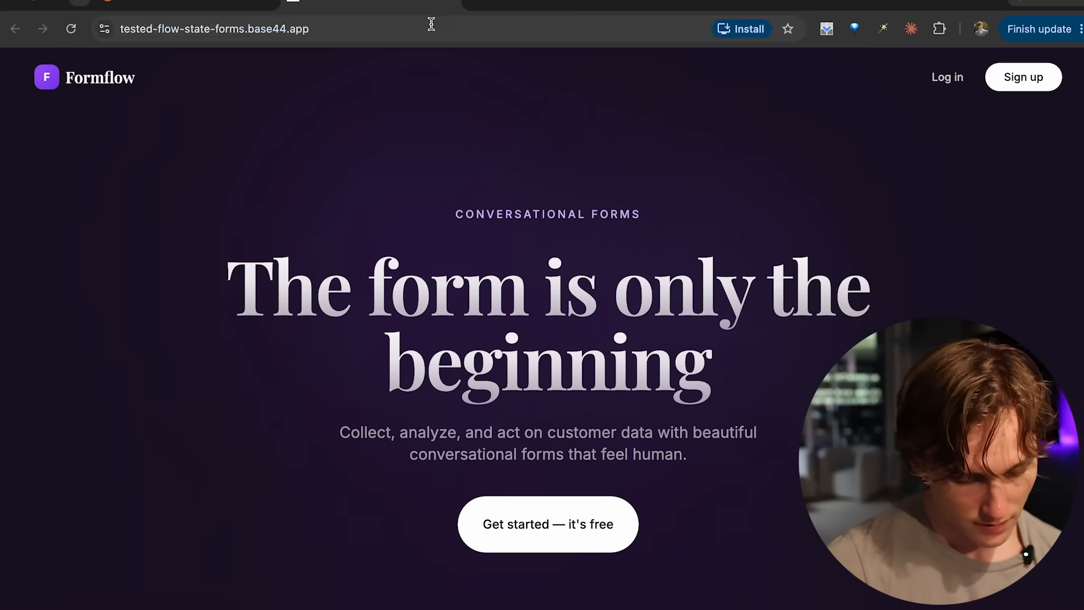
left_click(432, 25)
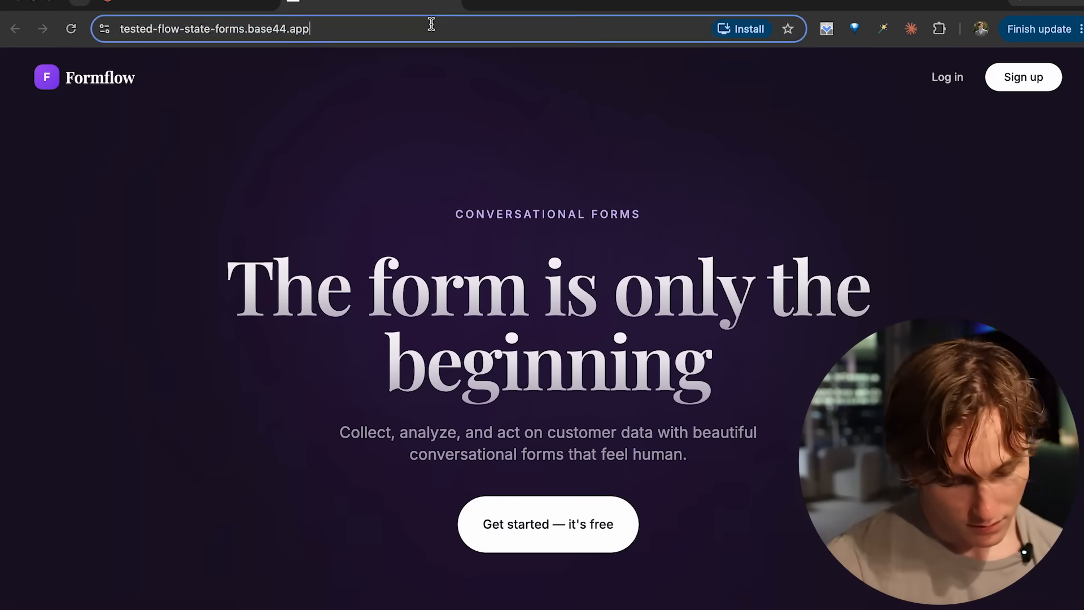
left_click(448, 1)
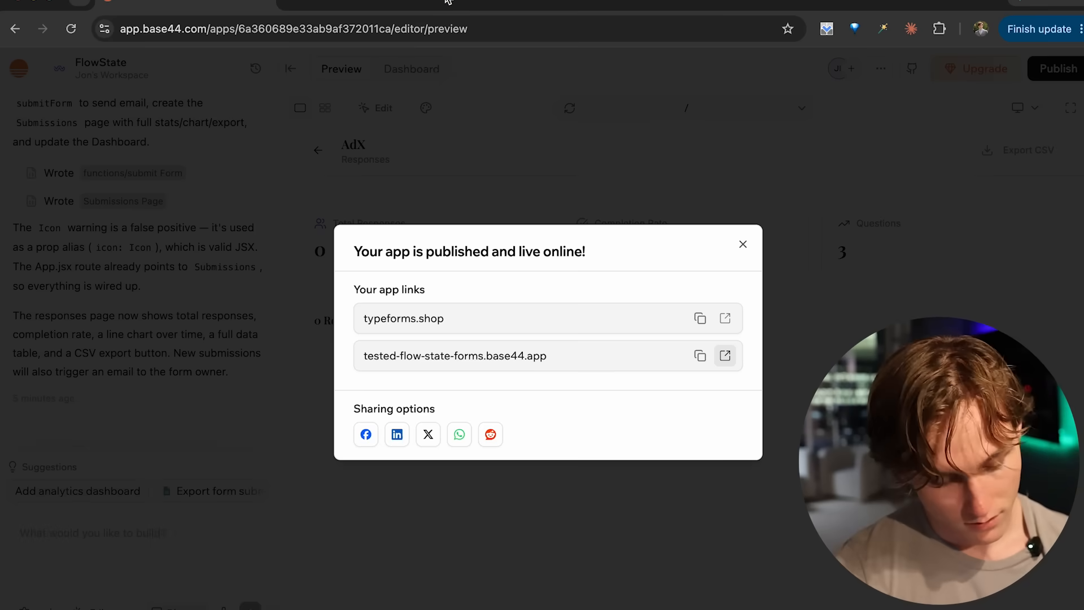
key("ctrl+shift+n")
key("ctrl+v")
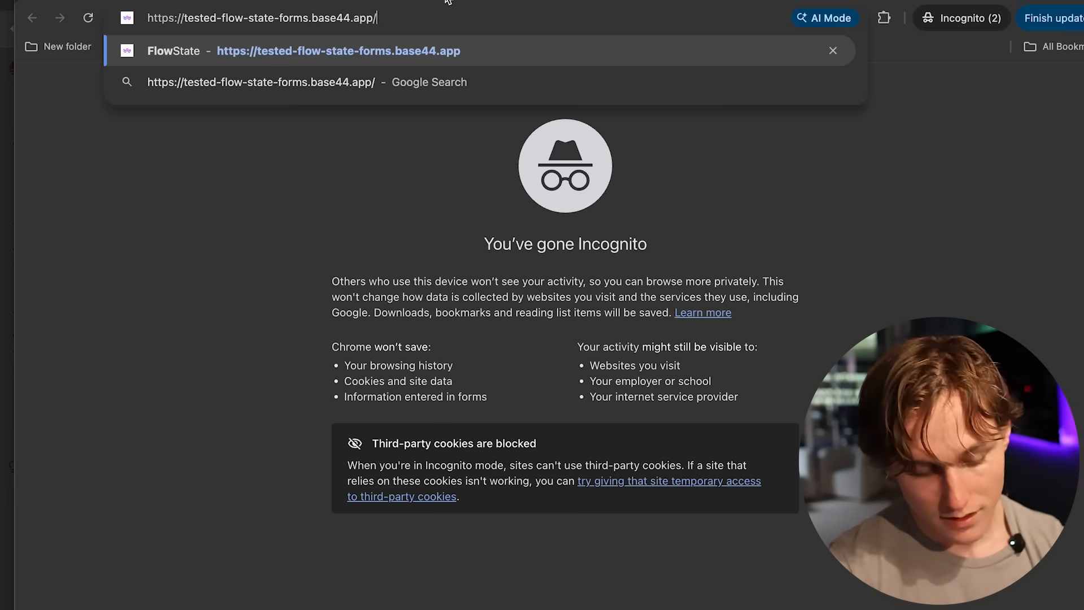
key("Return")
scroll(455, 344, "down", 14)
scroll(455, 348, "up", 10)
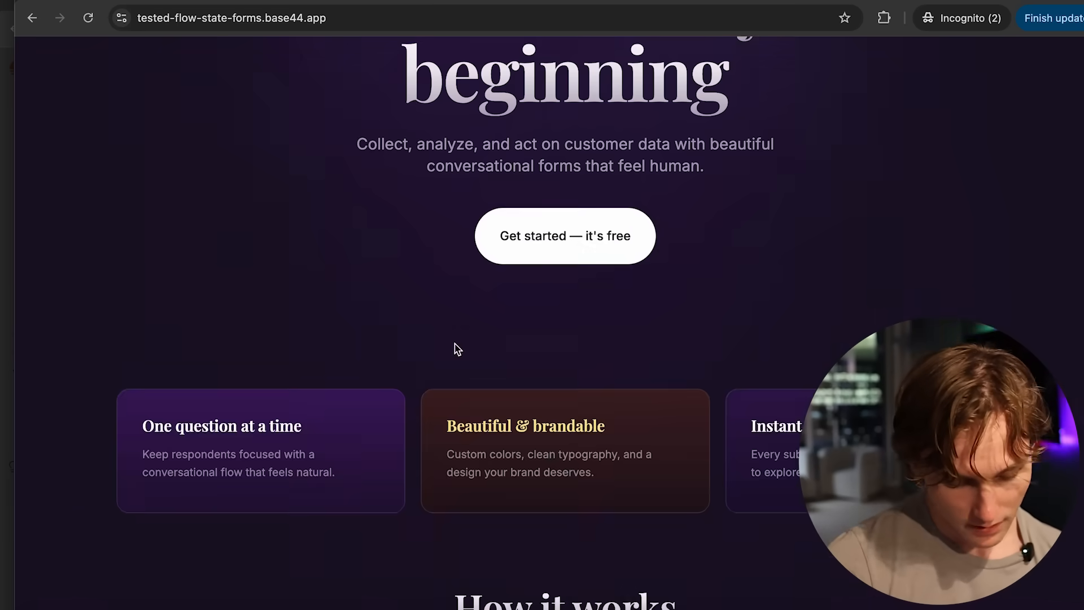
- Start a new form in the live app, name it AdX and describe it as "See if you are a fit for AdX"
left_click(554, 256)
left_click(545, 229)
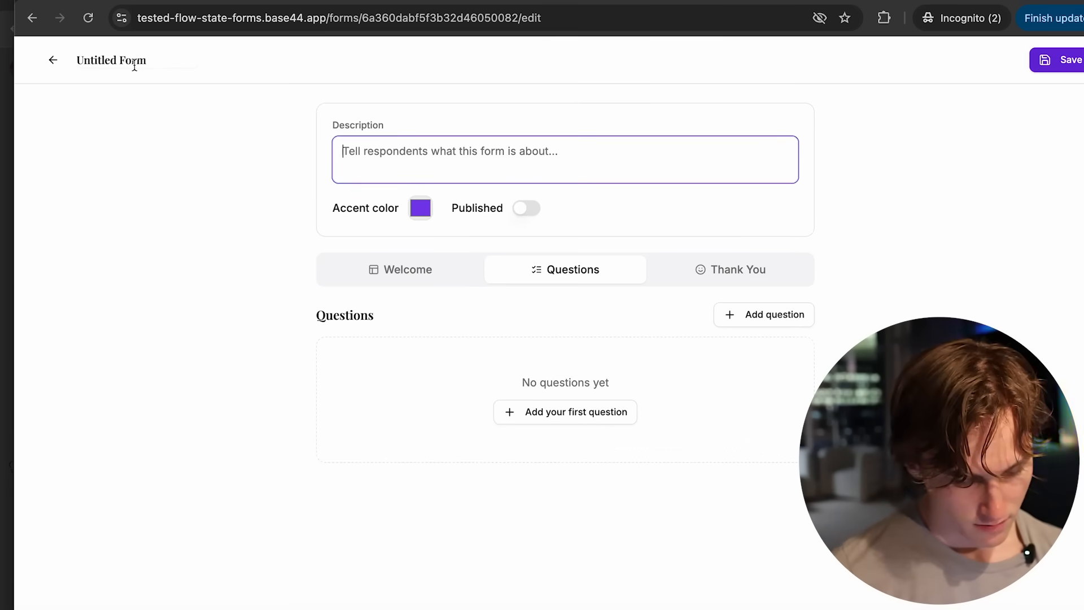
left_click(135, 66)
key("ctrl+a")
type("AdX")
left_click(437, 138)
type("See if you are a f")
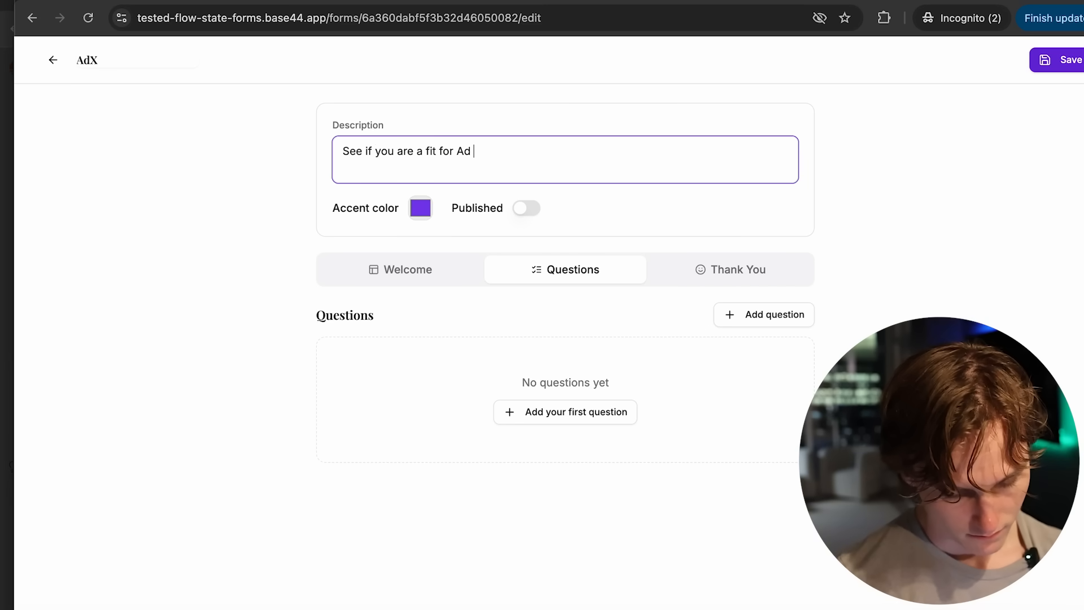
- Change the form's accent color to red
left_click(421, 210)
left_click(477, 346)
left_click_drag(559, 266, 591, 220)
left_click(188, 284)
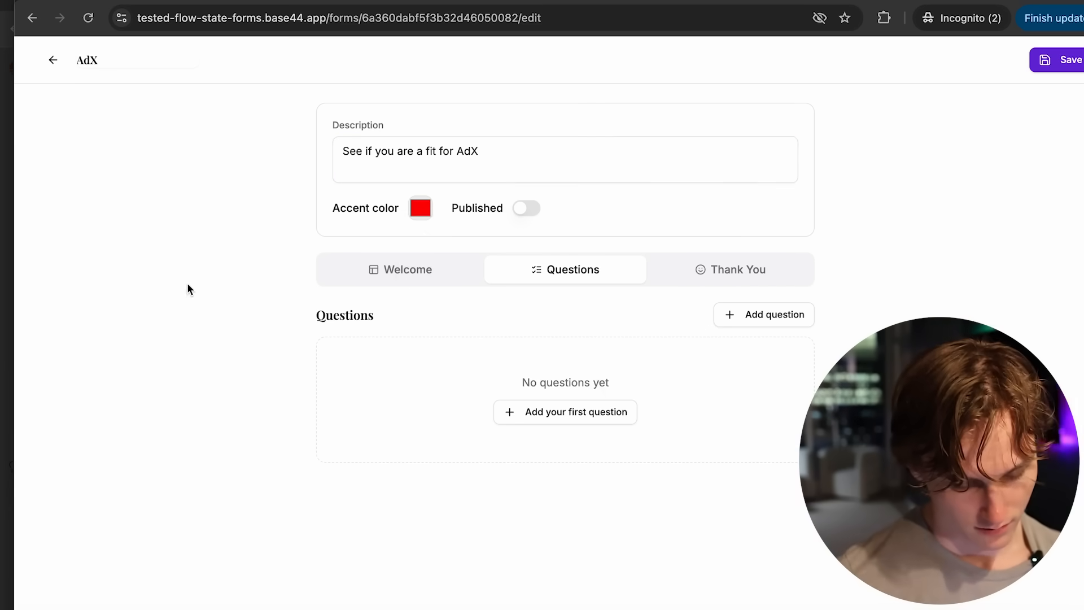
- Set the Welcome screen's subtext to "Welcome to AdX!"
left_click(422, 283)
left_click(407, 442)
type("Welcome to Ad")
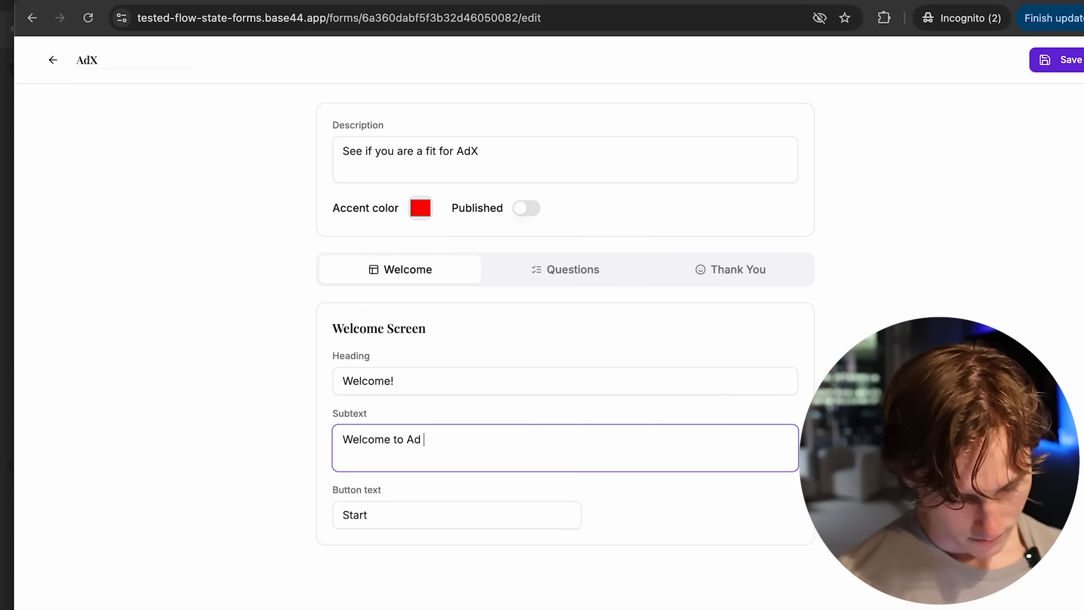
type("X!")
- Add three questions, word the first as "What is your revenue?" and set the second to Long Text
left_click(565, 270)
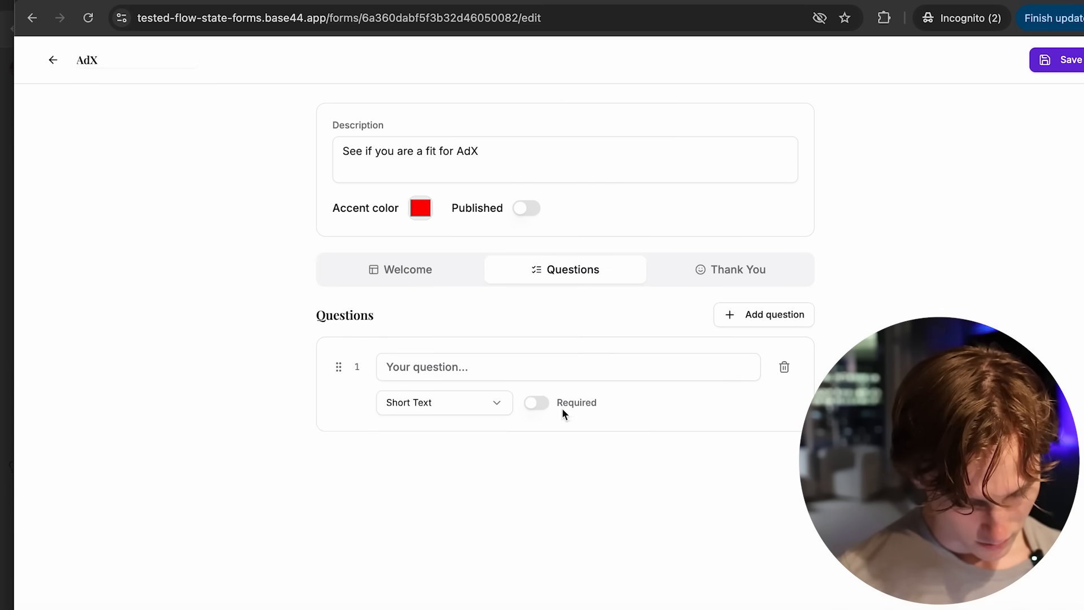
left_click(764, 315)
left_click(764, 315)
scroll(370, 400, "down", 1)
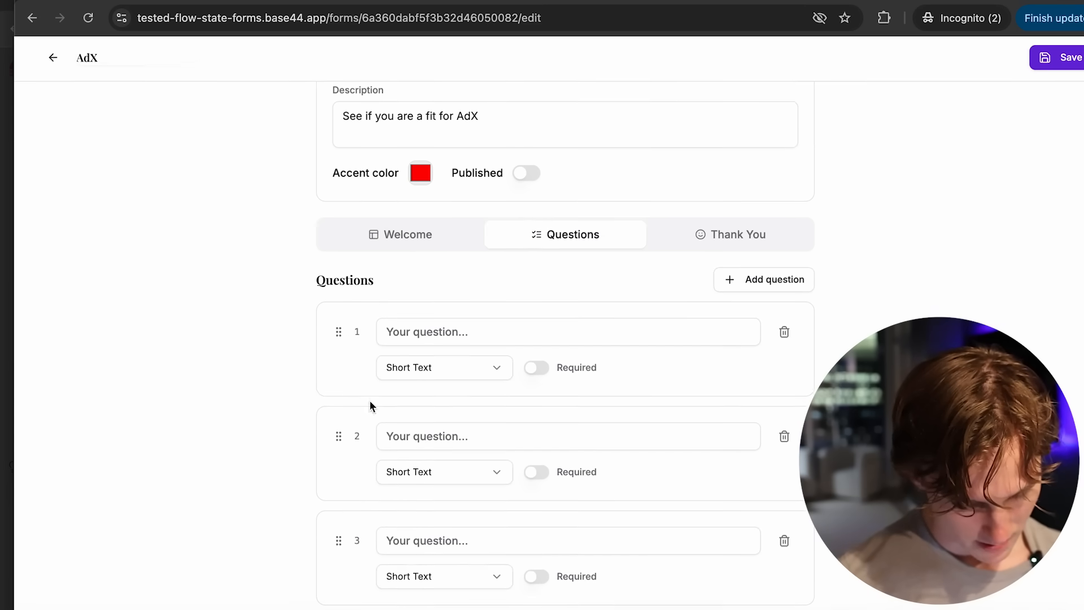
left_click(410, 477)
left_click(411, 367)
- Word the second question as "What challenges are your business facing?"
left_click(412, 439)
type("What chall")
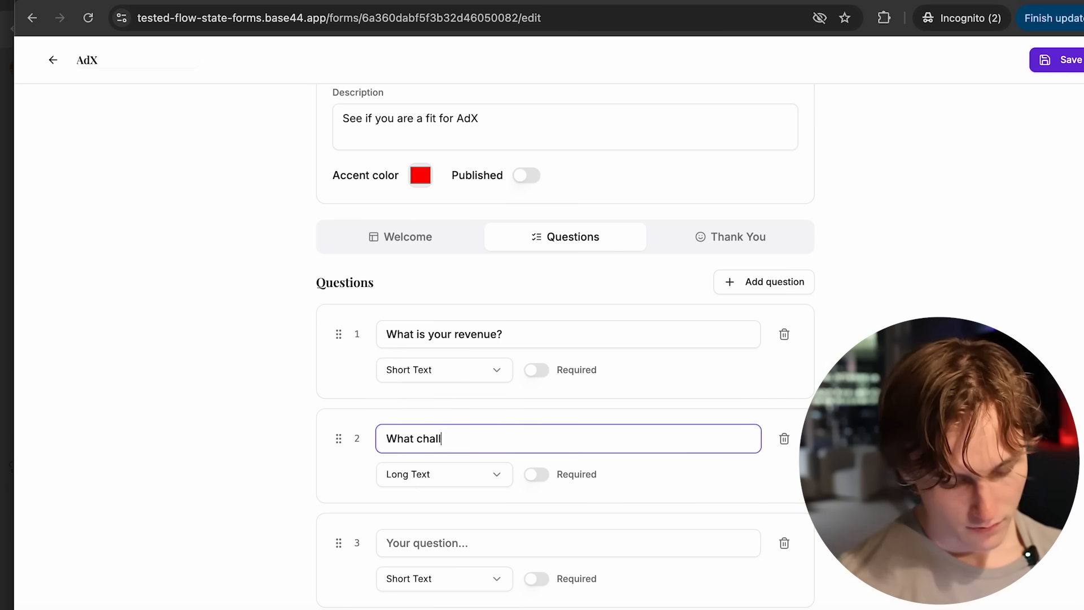
type("enges are ytour")
key("BackSpace")
key("BackSpace")
key("BackSpace")
key("BackSpace")
key("BackSpace")
key("BackSpace")
key("BackSpace")
key("BackSpace")
type("re your business ")
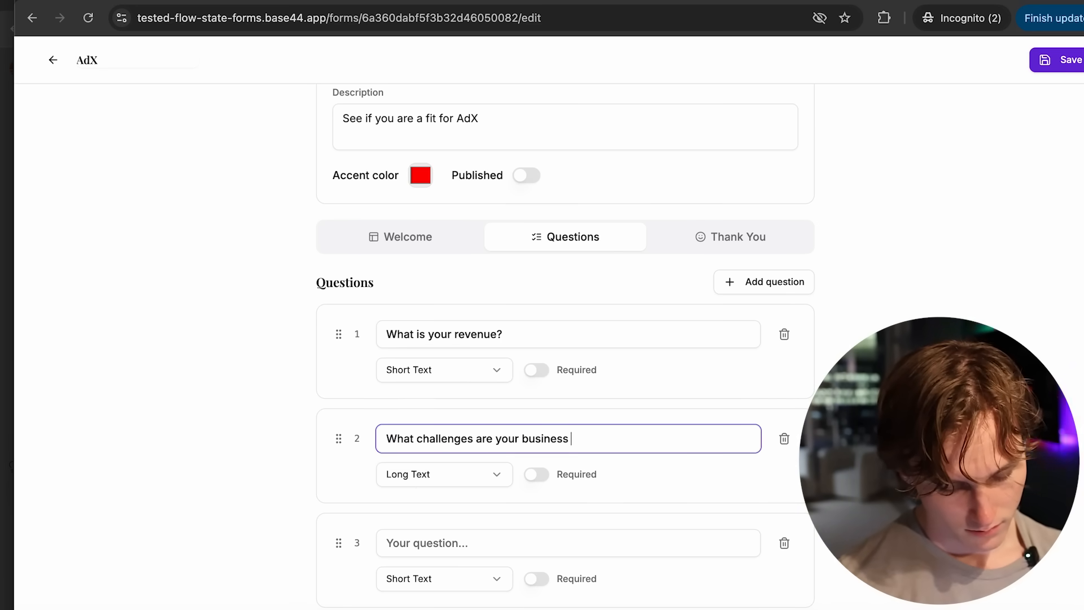
type("facing?")
- Word the third question as "What is your email?" and open the form's Thank You screen settings
left_click(406, 543)
type("What is your")
type(" email?")
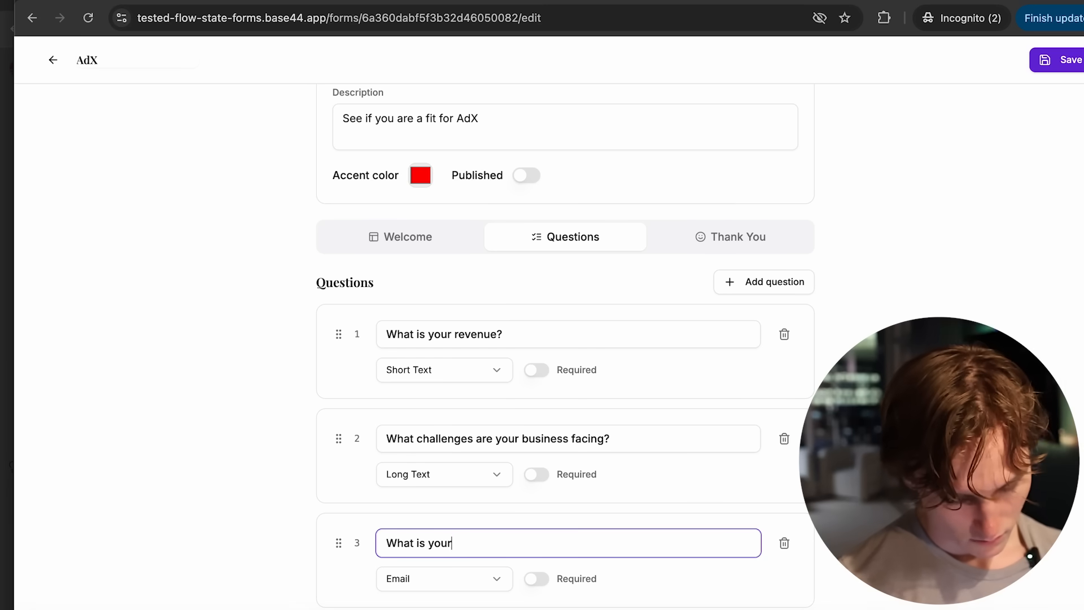
left_click(750, 243)
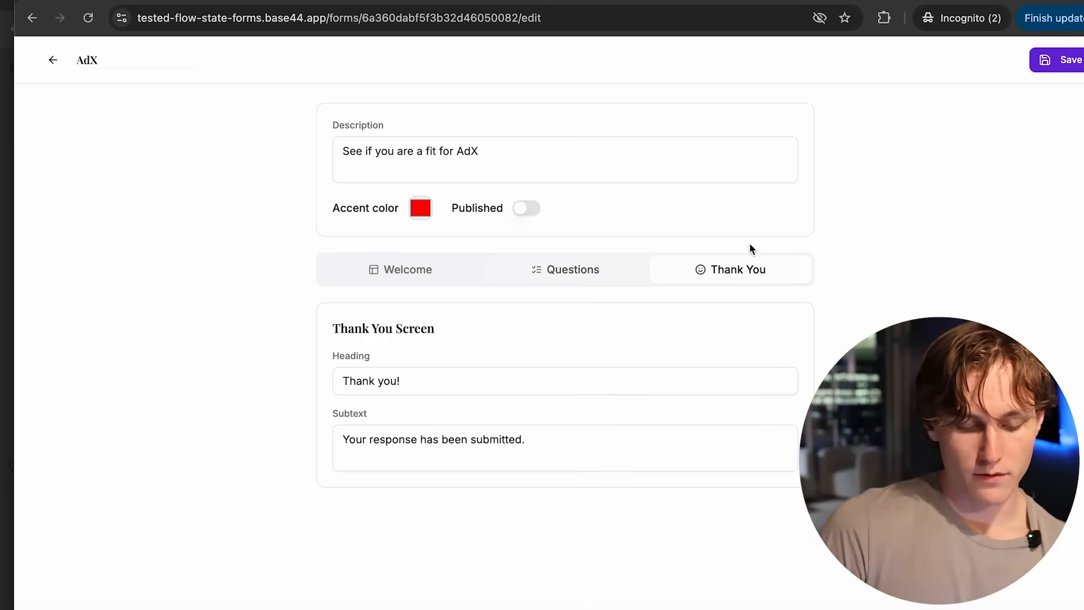
- Switch back to the form's Questions section, save the AdX form and return to the forms list
left_click(566, 273)
left_click(1052, 61)
left_click(53, 60)
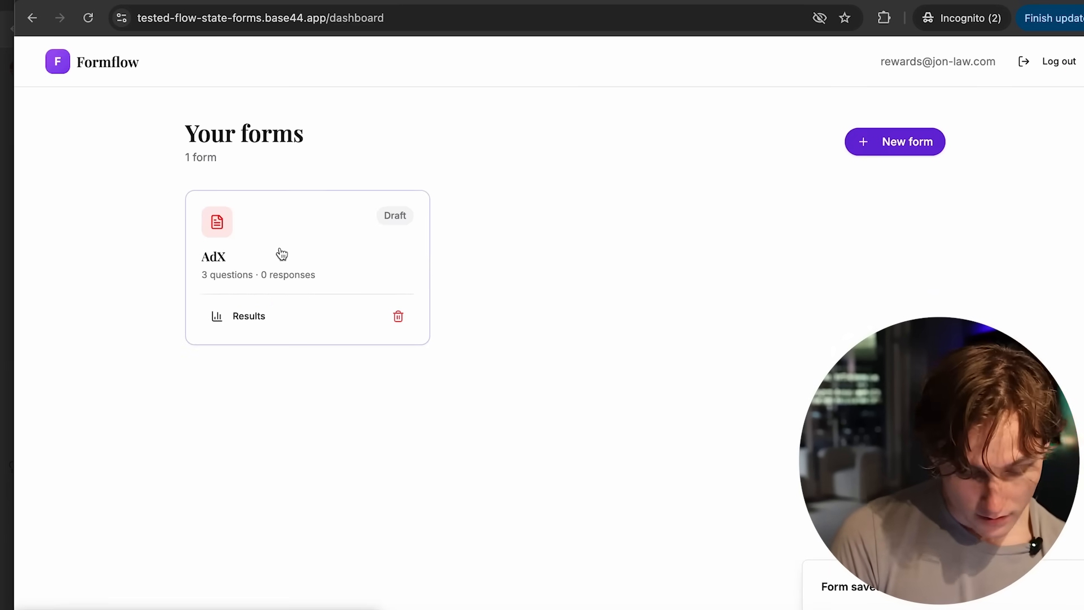
- Reopen the AdX form, set it as Published, save it and copy its share link
left_click(235, 249)
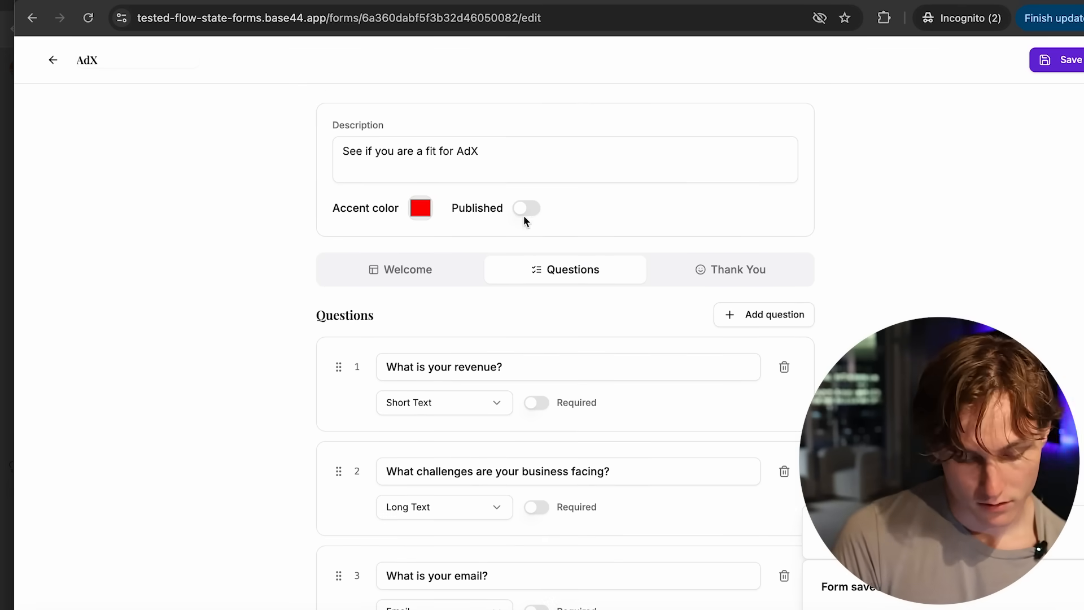
left_click(525, 212)
left_click(1033, 62)
left_click(888, 63)
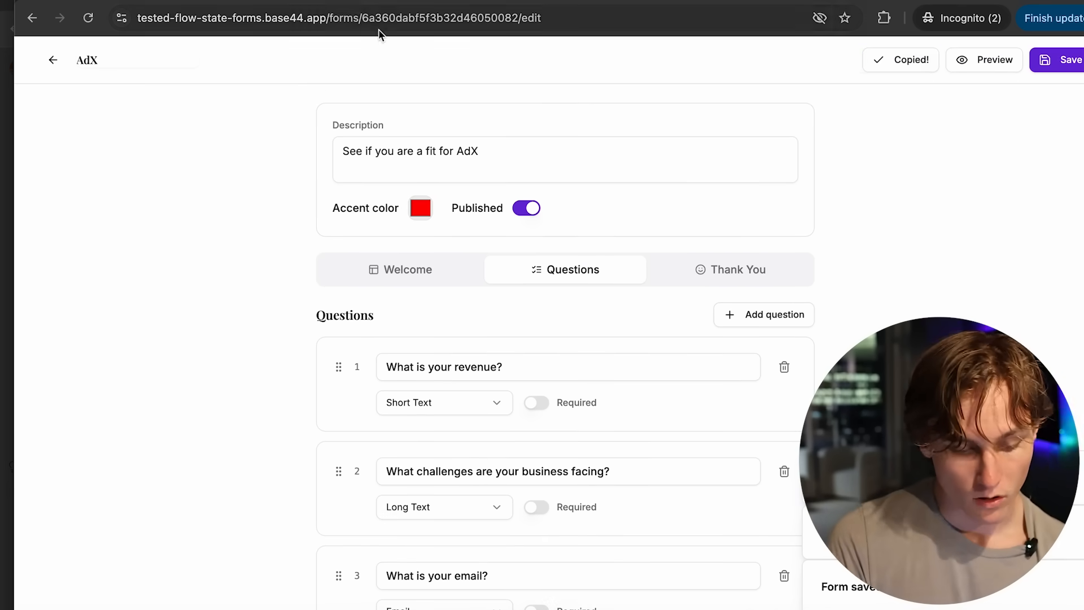
- Open the copied form link in a new browser tab and start the AdX form
key("ctrl+t")
key("ctrl+v")
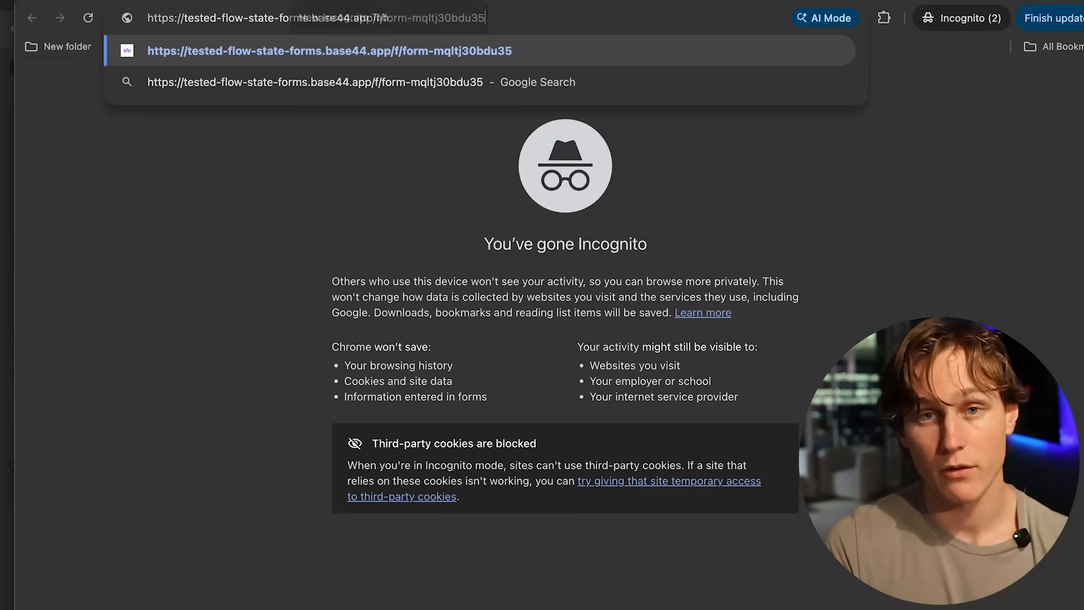
key("Return")
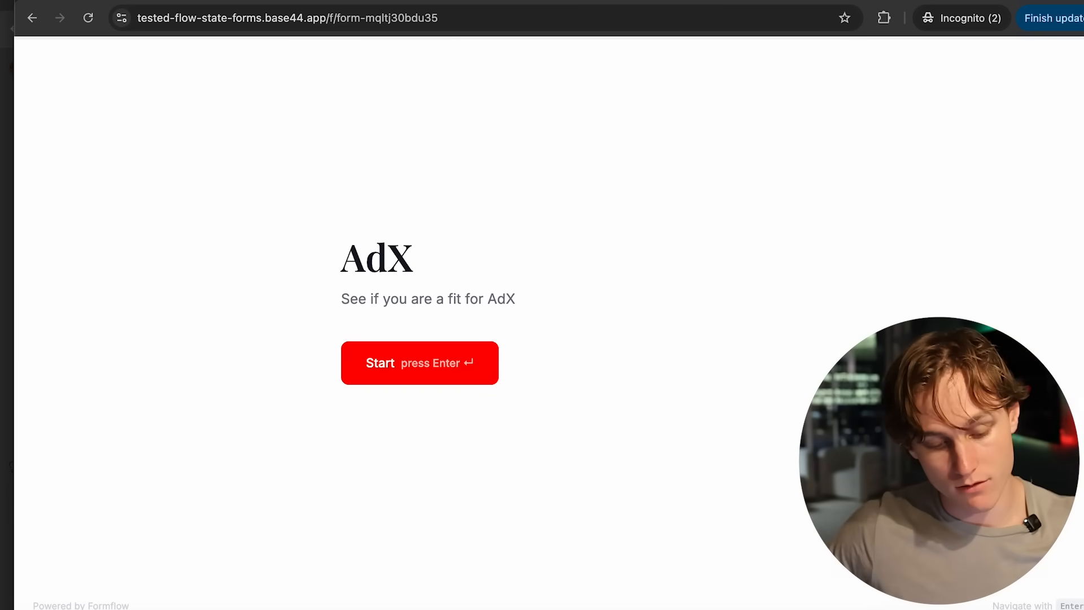
left_click(384, 359)
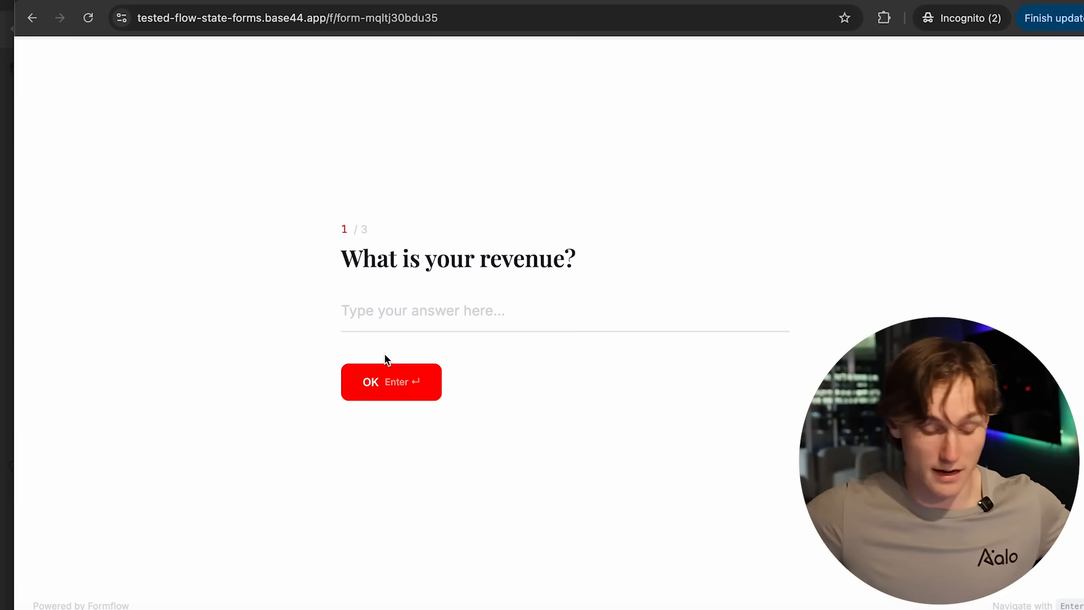
- Answer the revenue question with "$1,652,197" and continue to the second question
type("$1,652,197")
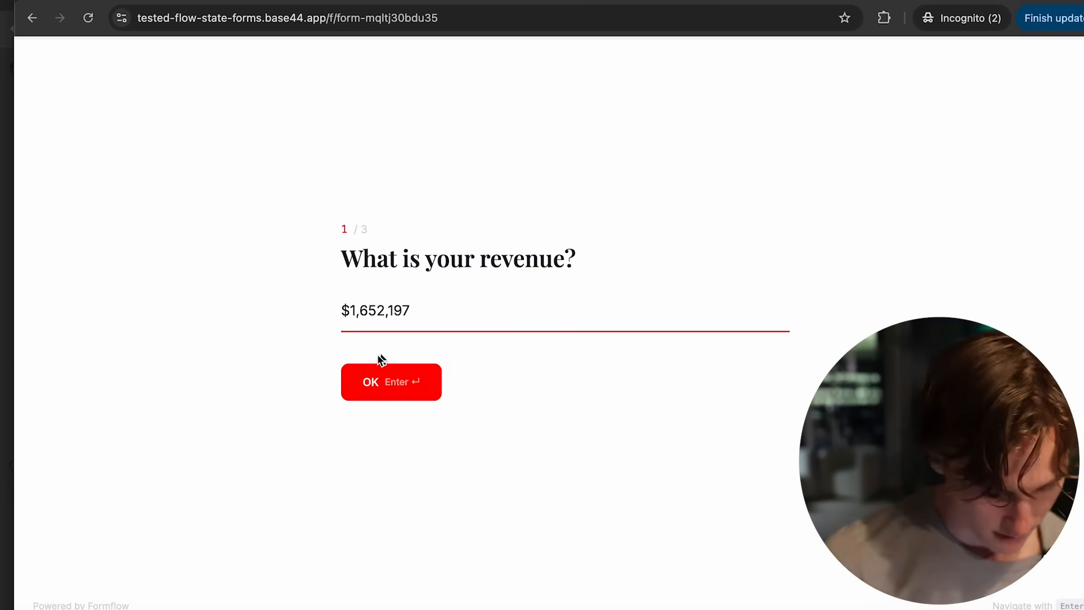
left_click(382, 382)
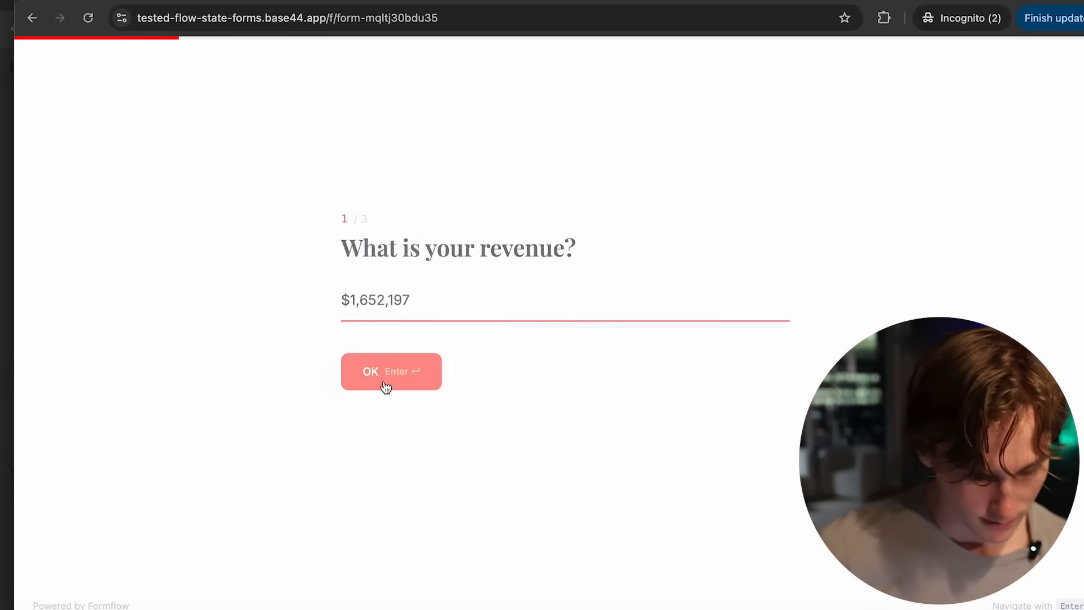
- Answer the challenges question with "- high costs, low revenue", enter a test email address and submit the form
type("- ")
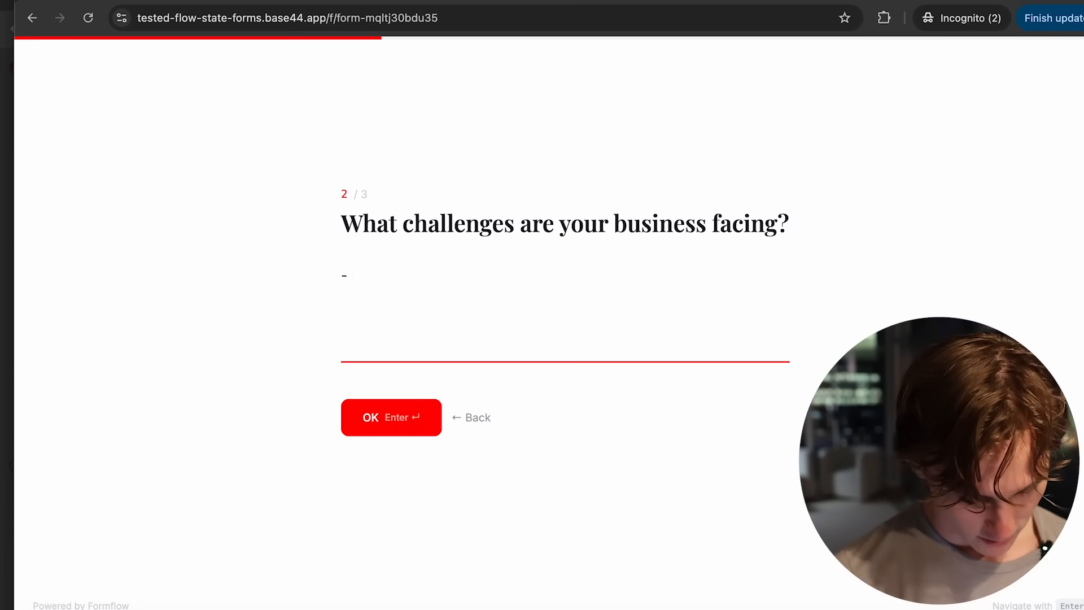
type("high costs, low revenue")
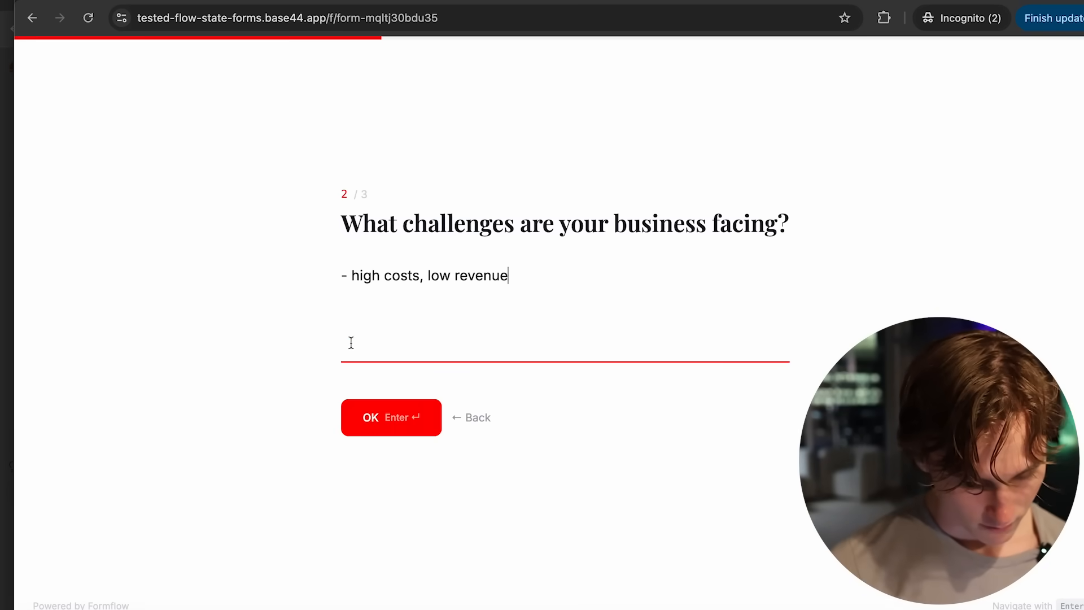
left_click(382, 416)
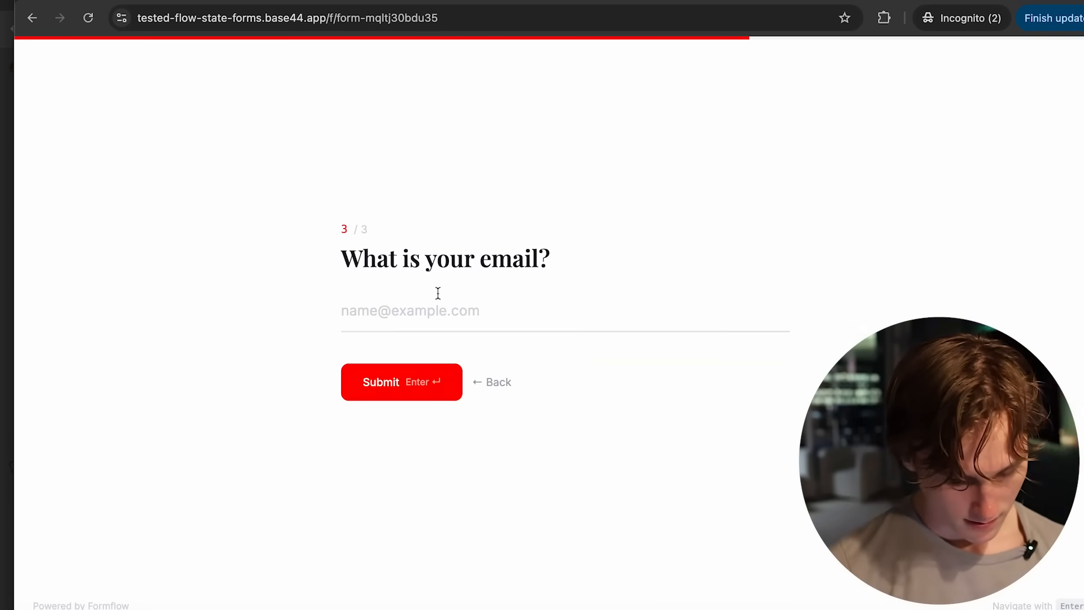
type("test@gmail.com")
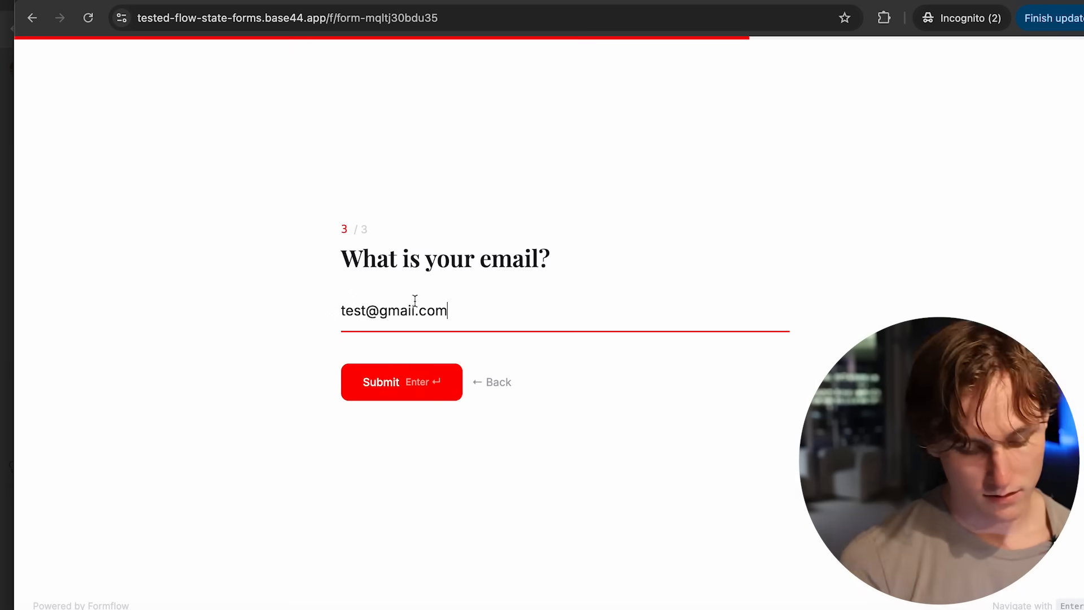
left_click(401, 374)
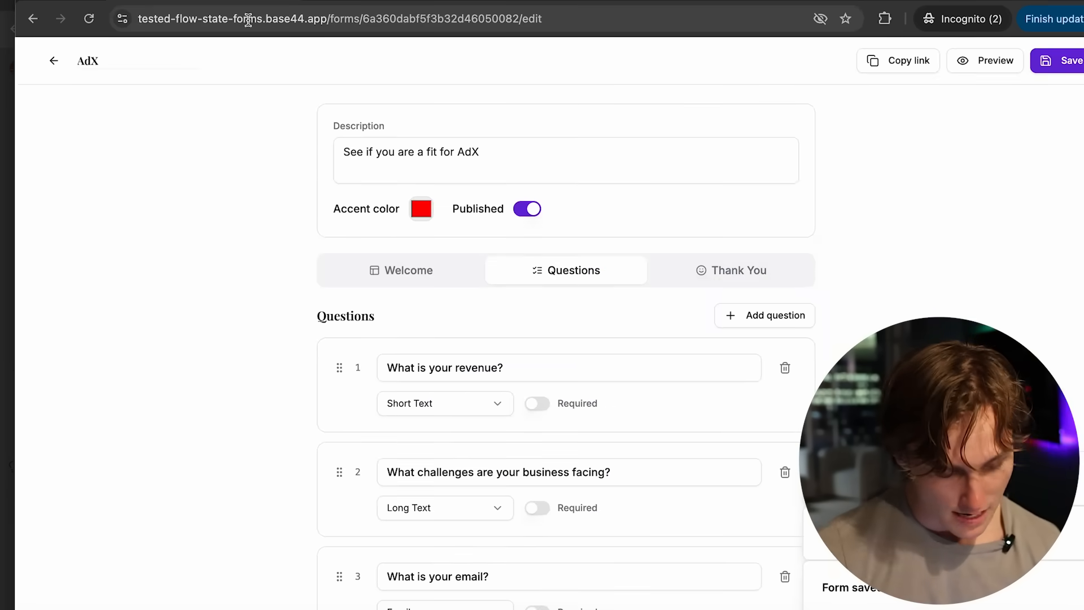
- Return to the forms list, reload it and examine the AdX form's results, including the submitted response
left_click(55, 61)
left_click(184, 23)
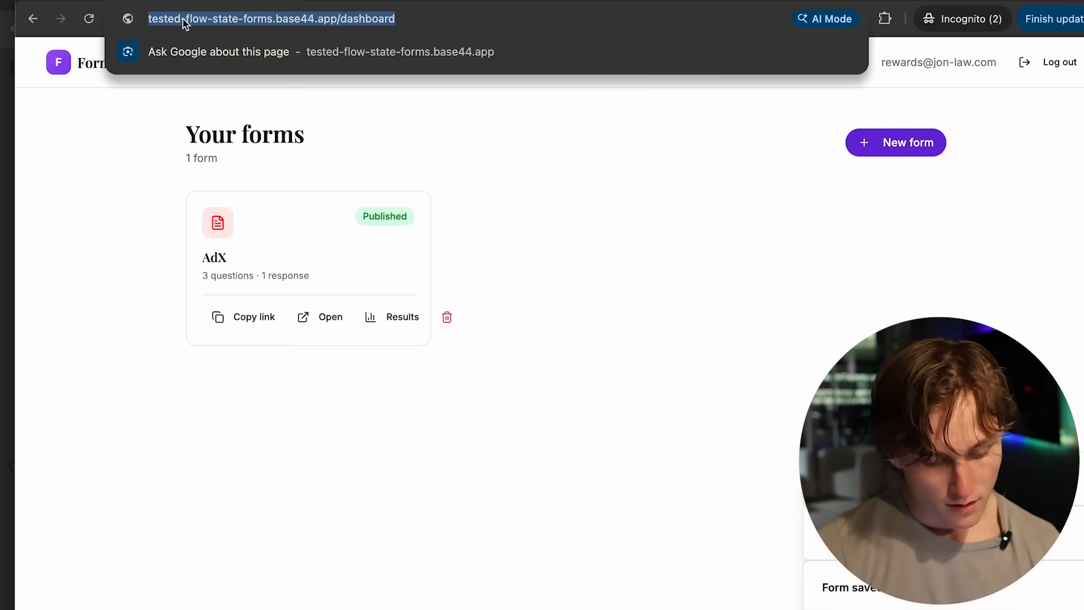
key("Return")
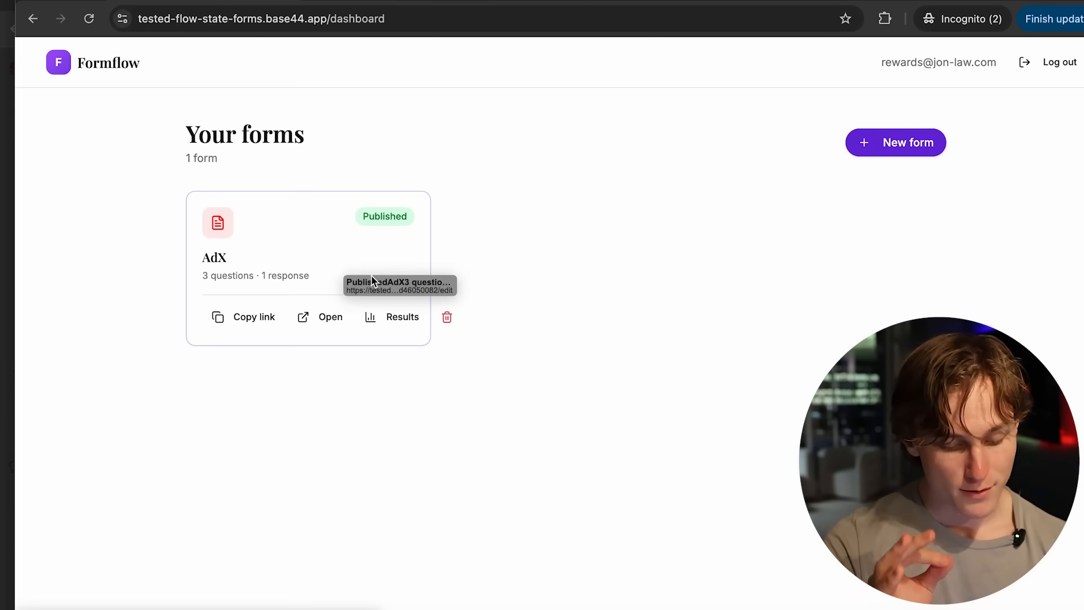
left_click(389, 318)
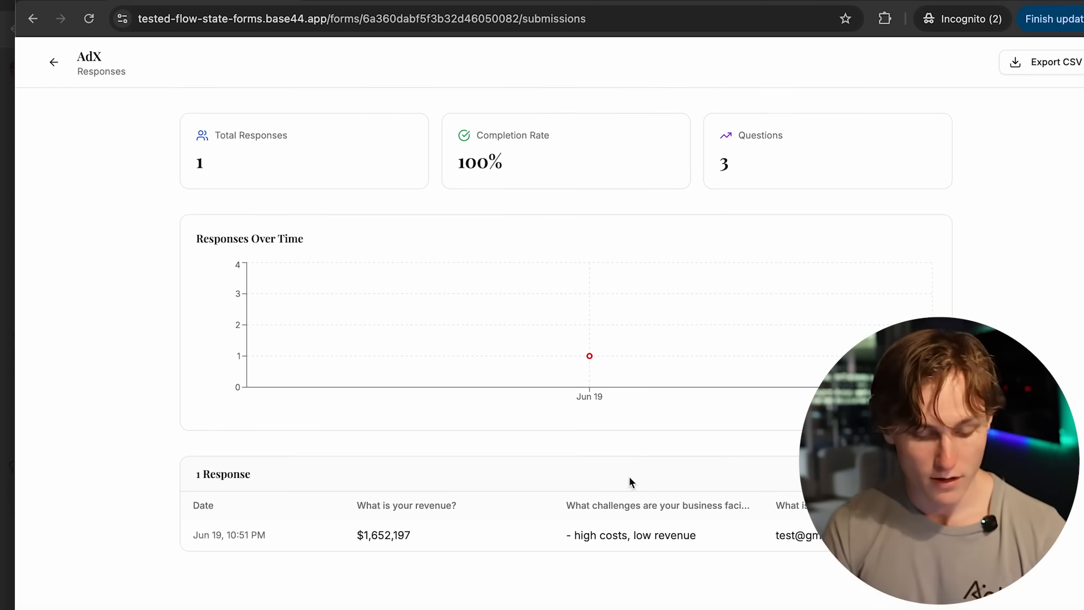
left_click_drag(630, 482, 881, 559)
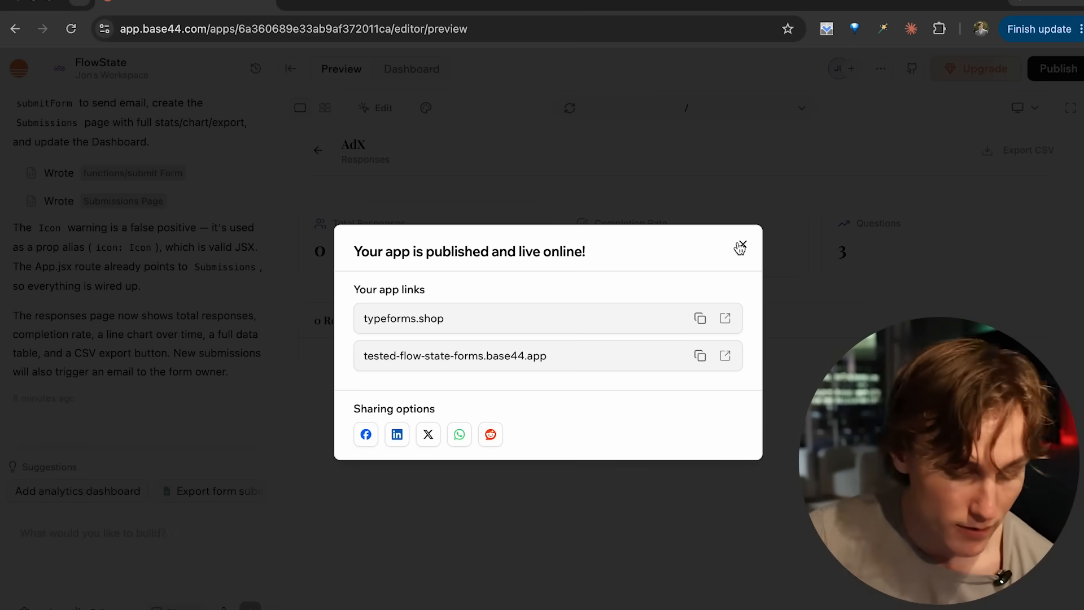
- Back in the Base44 editor, dismiss the publish dialog and review the app's traffic analytics
left_click(741, 247)
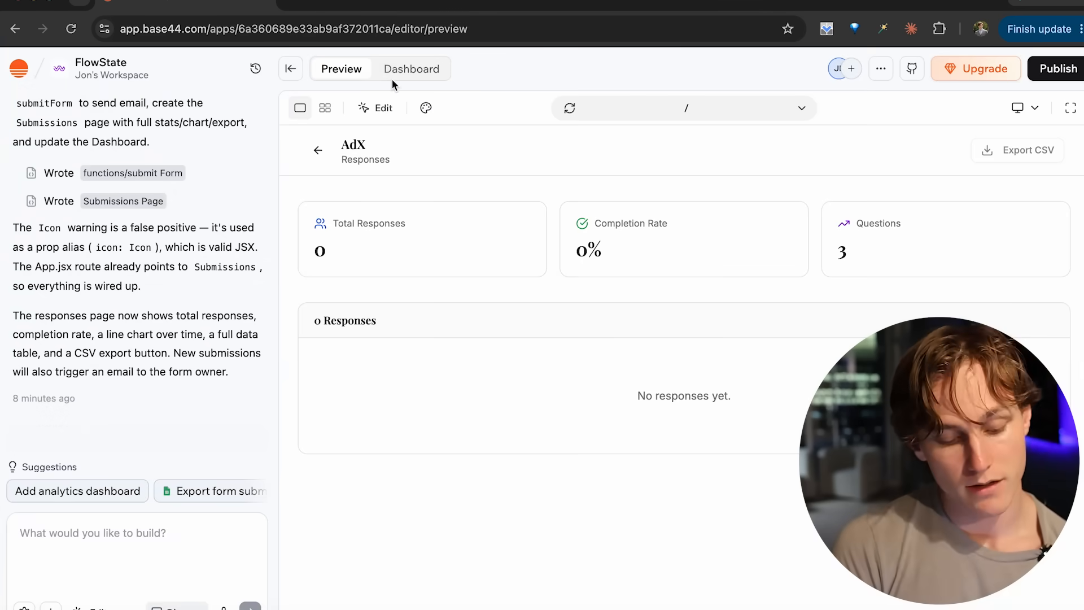
left_click(423, 69)
left_click(350, 290)
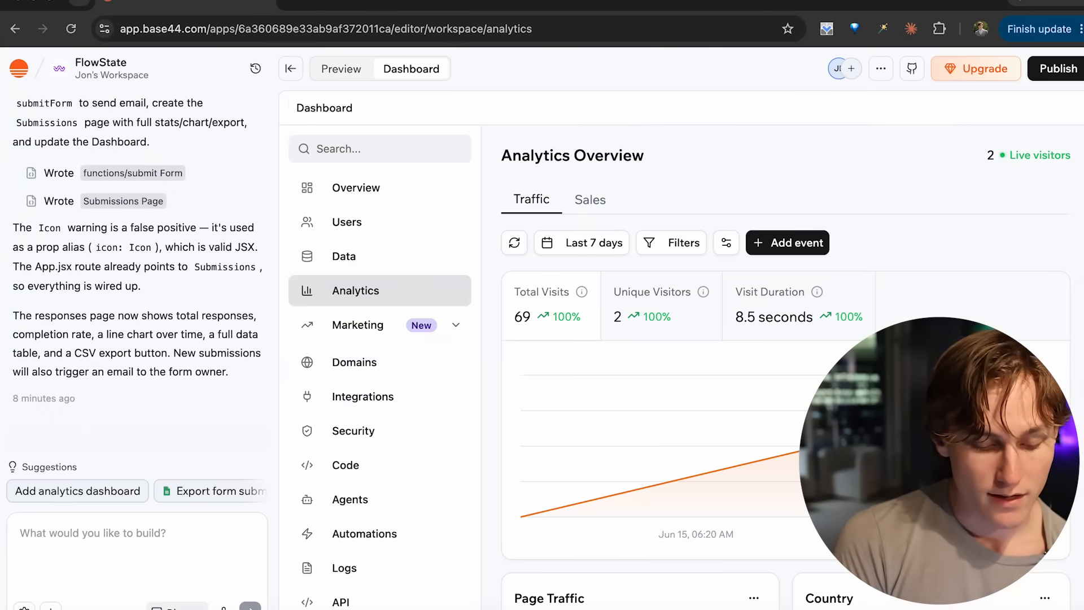
scroll(627, 567, "down", 3)
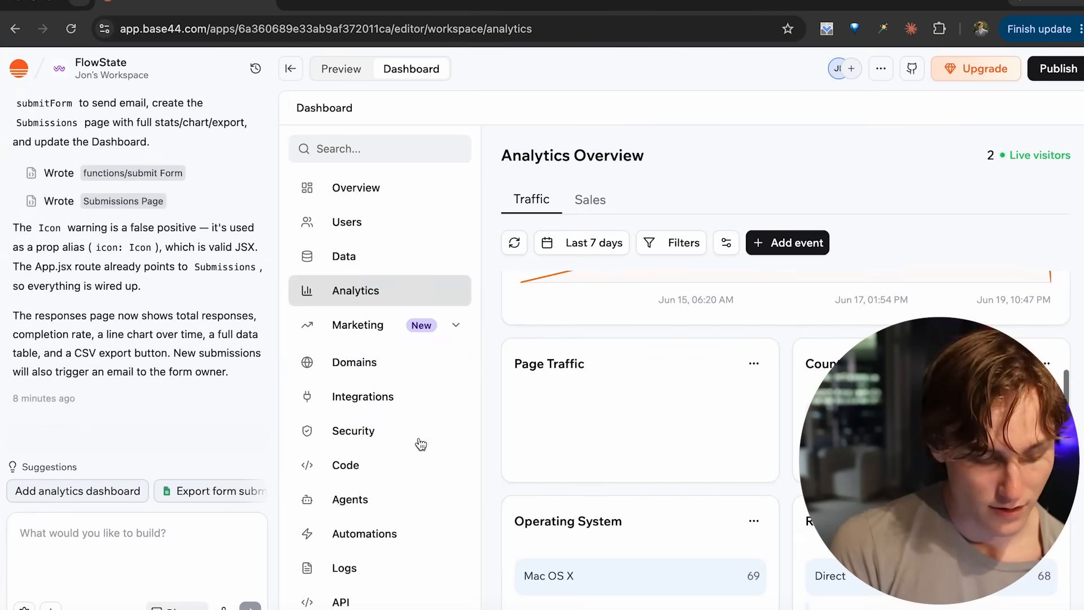
- Expand the Marketing section and look through the app's Agents and Automations pages
left_click(354, 331)
scroll(357, 353, "down", 3)
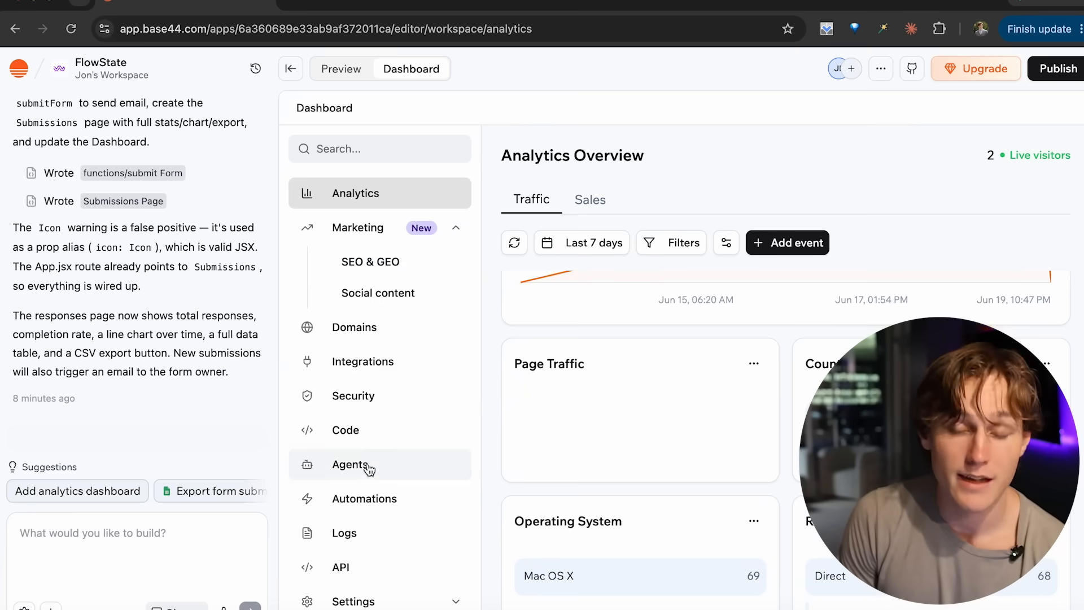
left_click(369, 468)
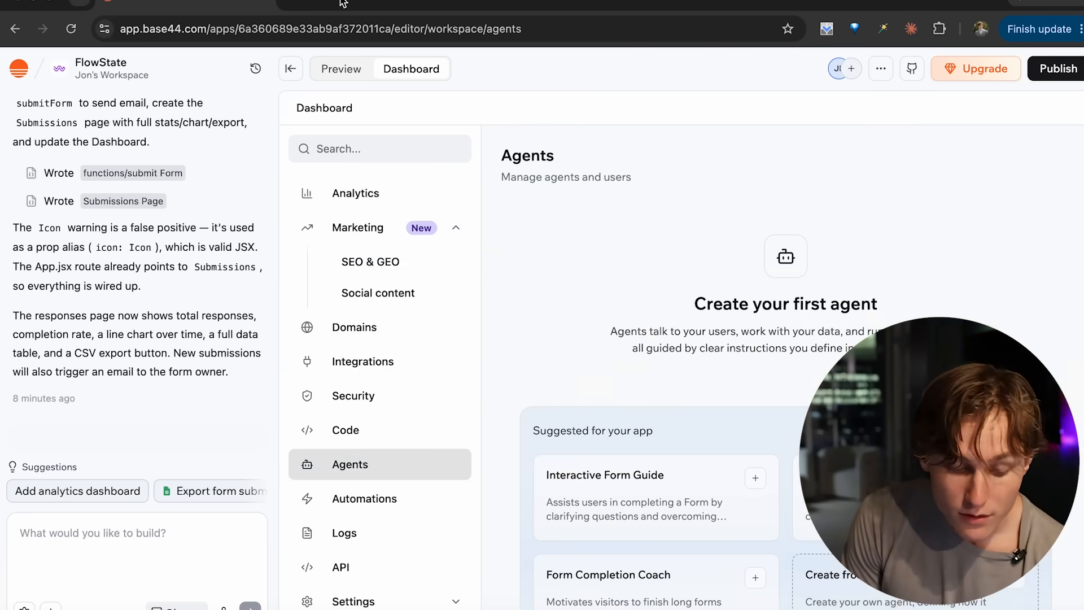
scroll(380, 313, "down", 1)
scroll(579, 419, "down", 5)
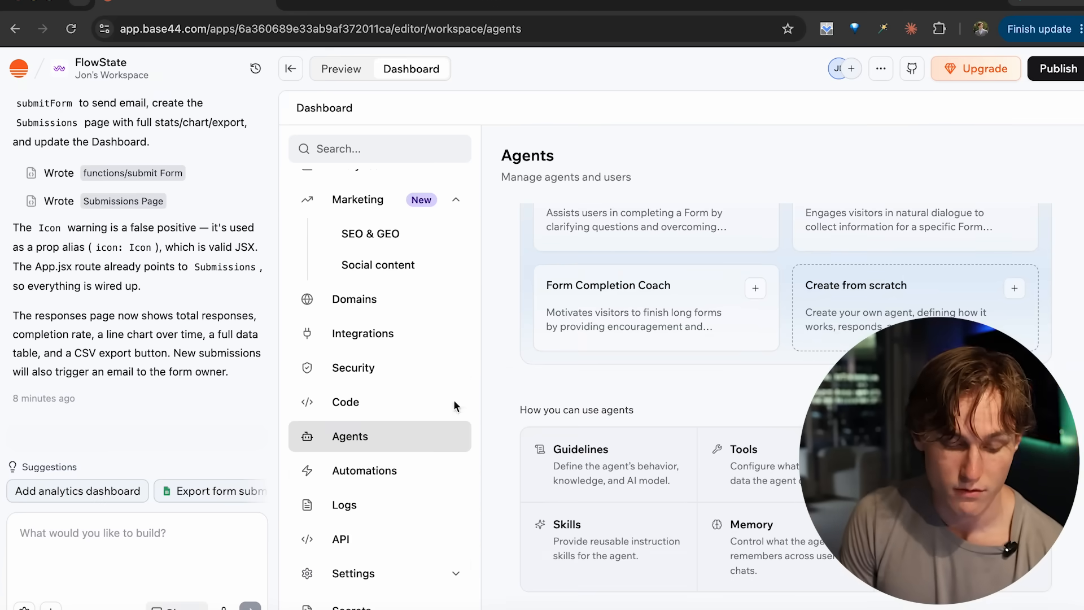
left_click(407, 472)
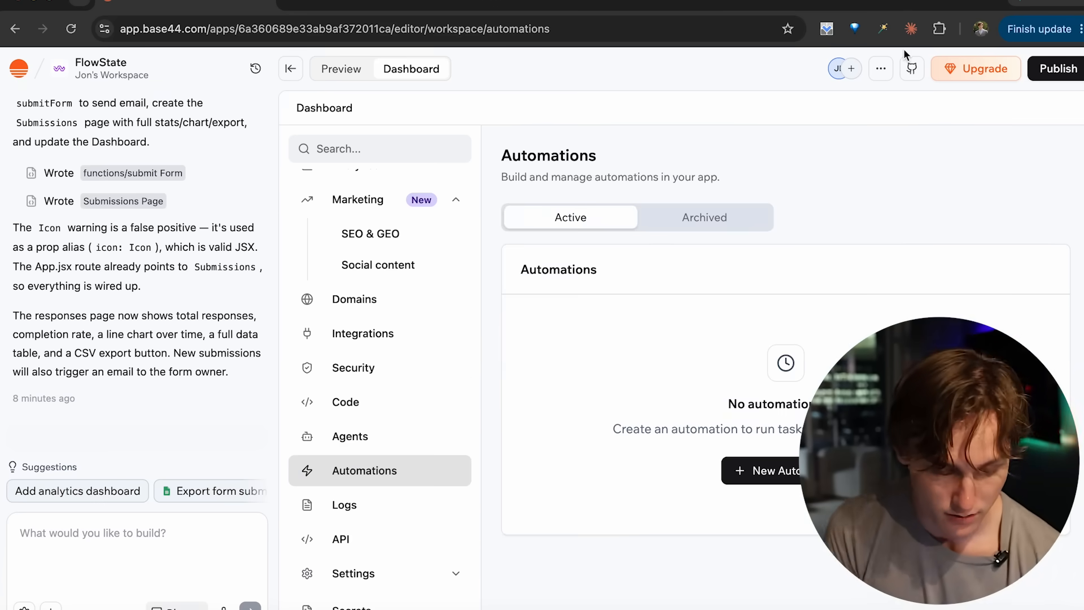